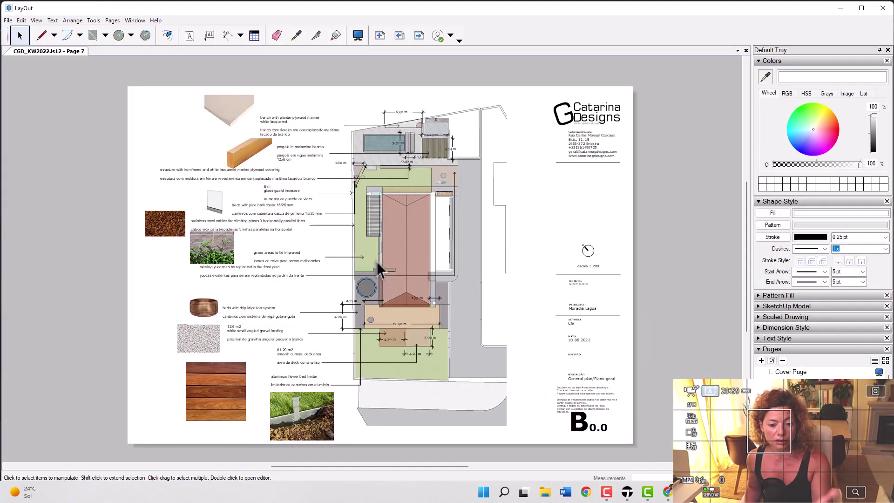
- Switch to the SketchUp plan JM_SVplanoplantas.skp and select the pale pink Allium 'Gladiator' symbol beside the triangular planting bed
scroll(378, 269, "down", 1)
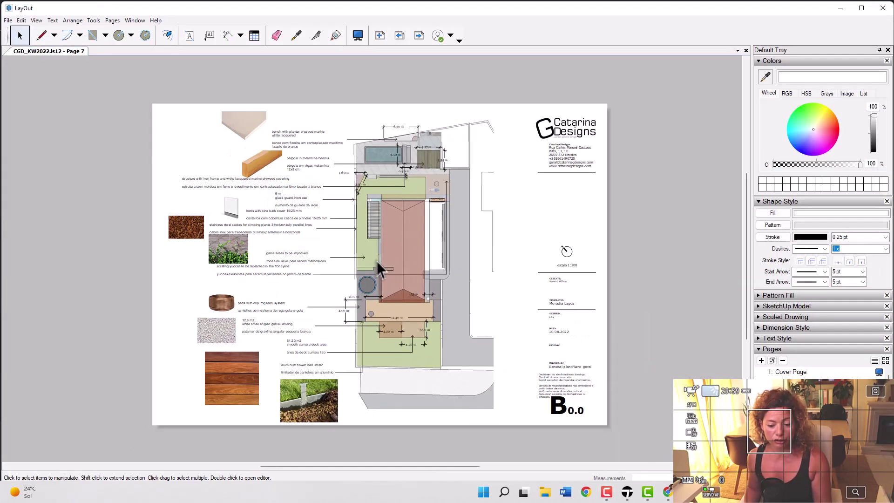
left_click(667, 492)
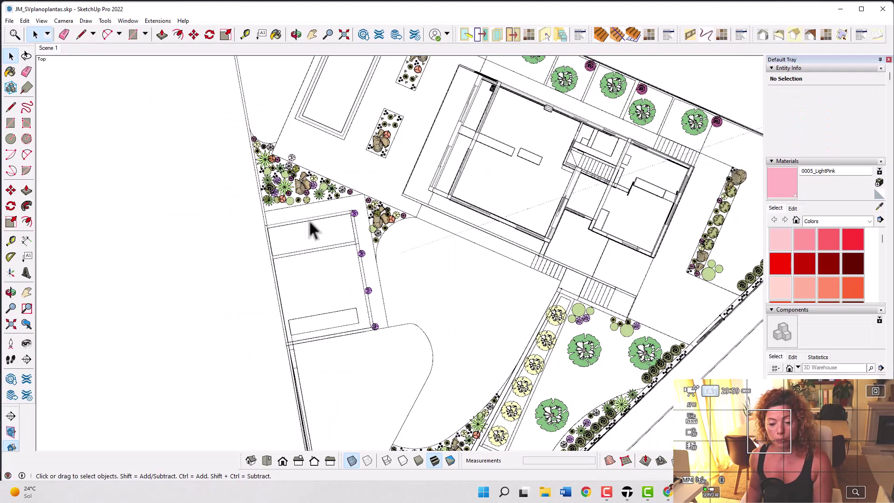
scroll(273, 163, "up", 5)
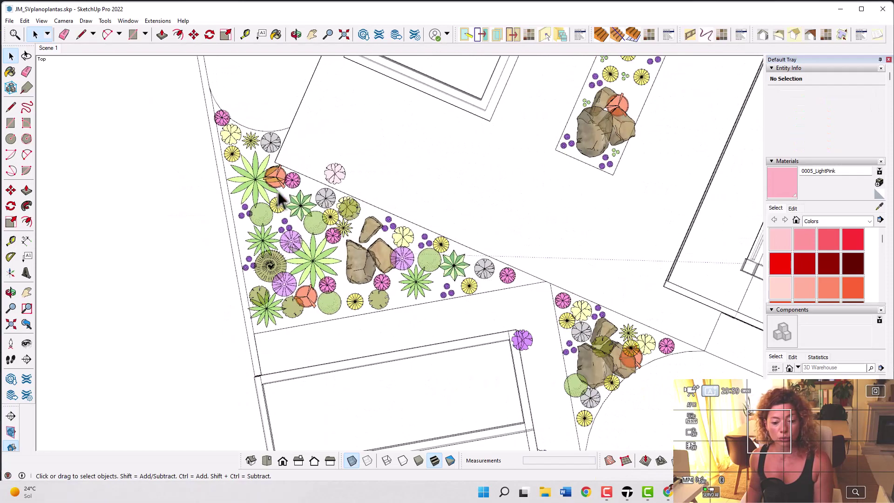
scroll(313, 203, "up", 5)
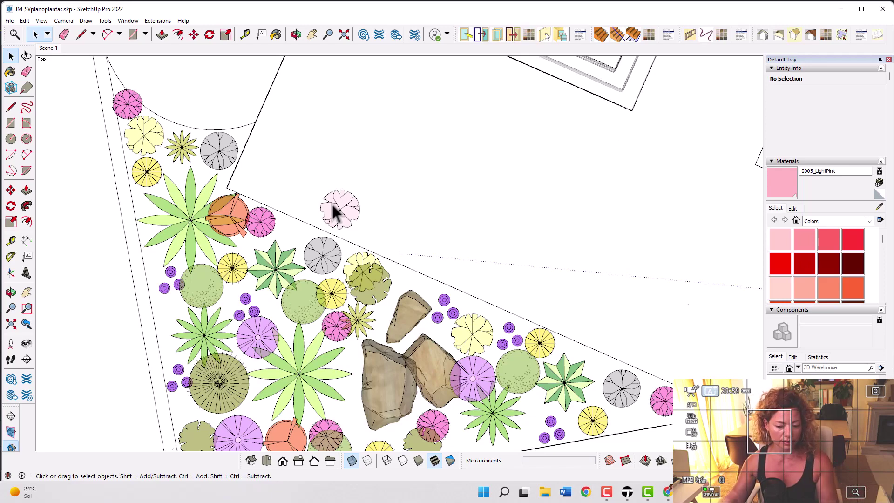
scroll(224, 224, "down", 3)
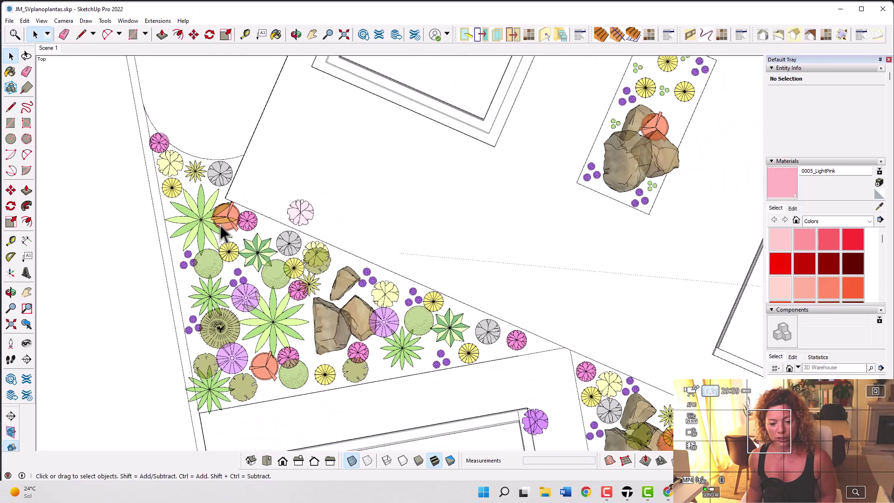
scroll(278, 211, "up", 4)
left_click(280, 215)
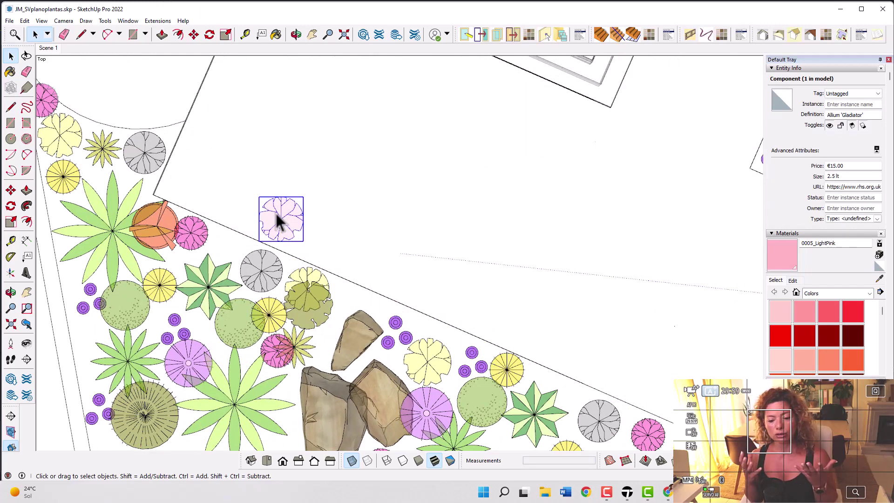
- Move the olive-green Euphorbia characias symbol off the overlapping yellow plant, toward the rocks in the triangular bed
left_click(314, 323)
key("m")
left_click(310, 319)
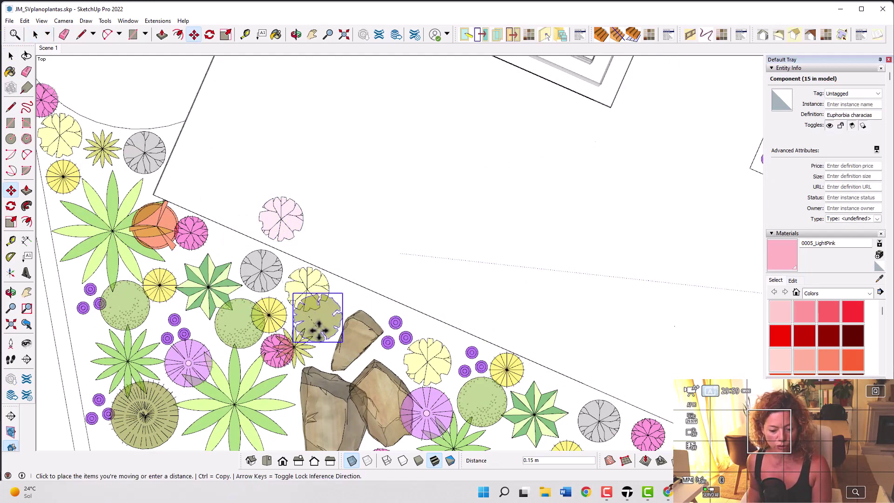
left_click(319, 336)
left_click(321, 330)
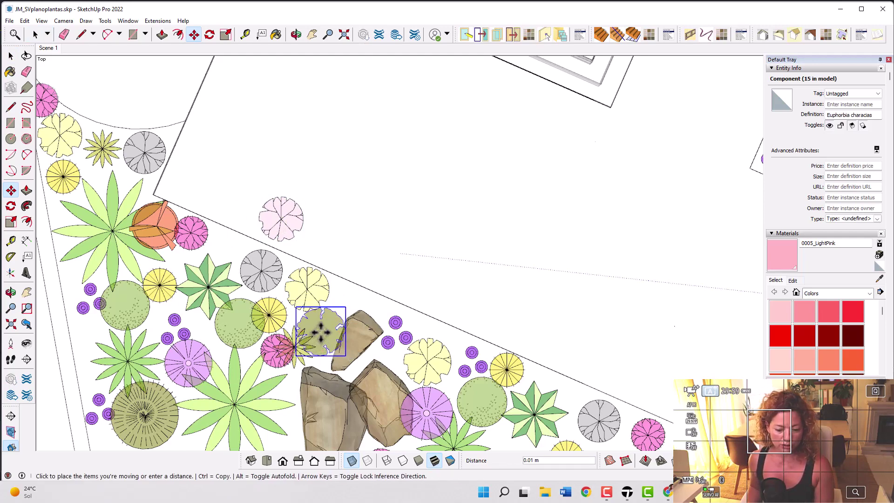
key("space")
- Examine the planting beds around the pool, then select the Allium 'Gladiator' symbol to view its component attributes
scroll(324, 328, "down", 3)
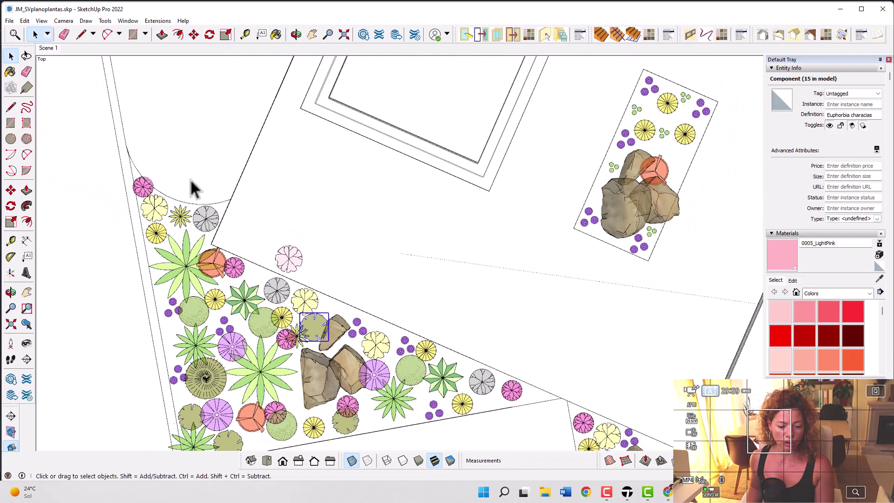
scroll(174, 204, "up", 3)
scroll(163, 229, "down", 3)
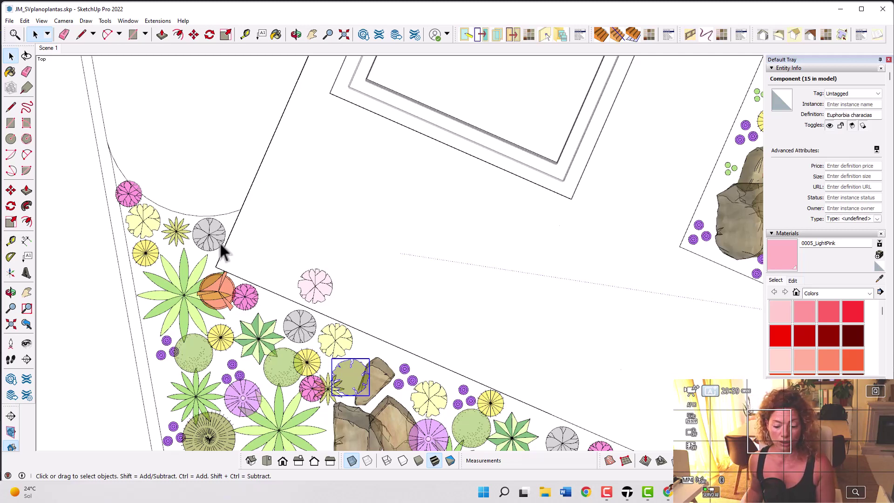
scroll(208, 209, "down", 5)
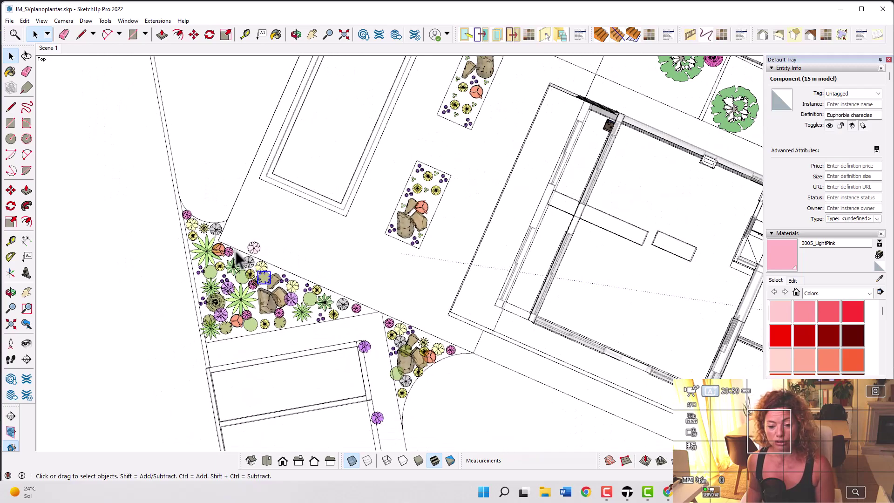
scroll(235, 251, "down", 4)
scroll(247, 242, "up", 7)
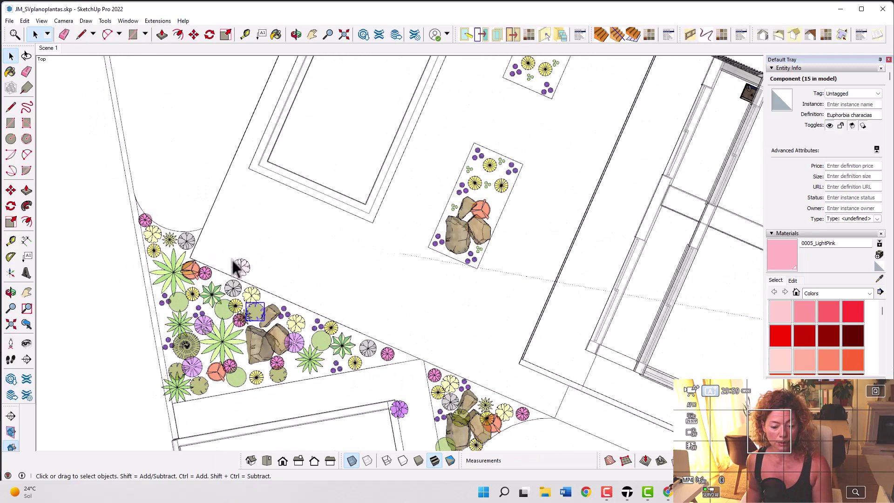
scroll(238, 267, "up", 5)
left_click(255, 269)
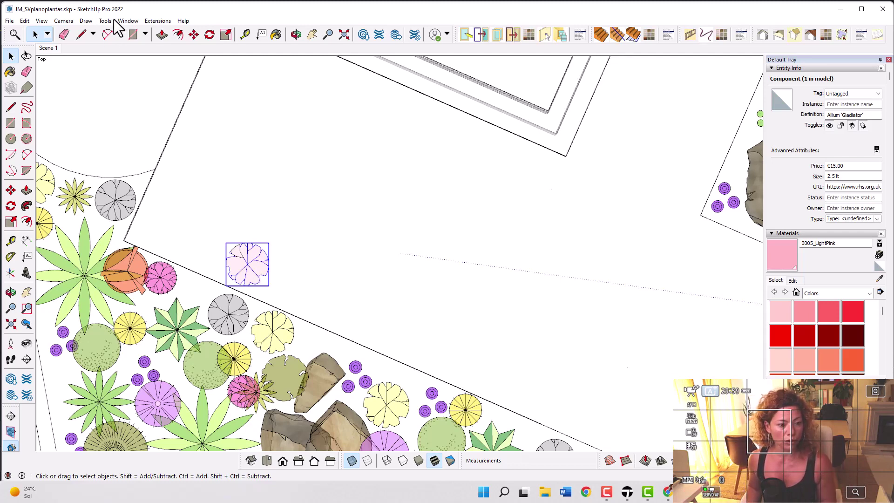
left_click(145, 34)
left_click(169, 73)
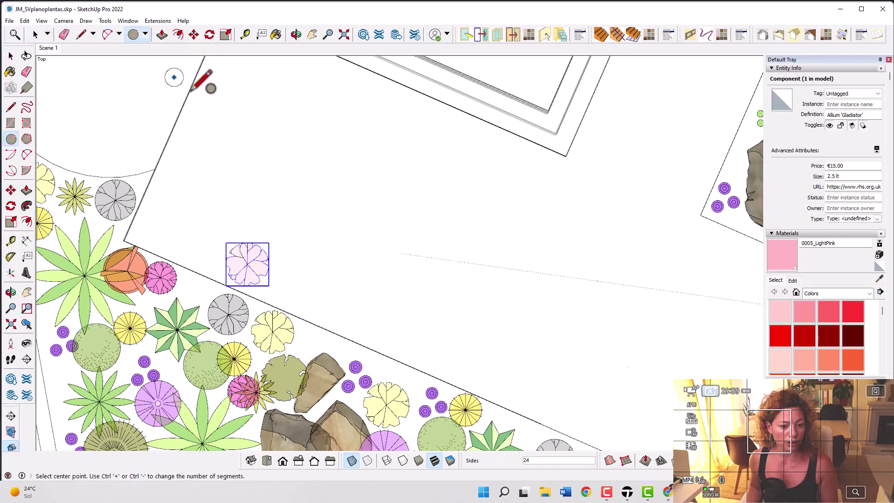
left_click(296, 150)
scroll(356, 161, "down", 1)
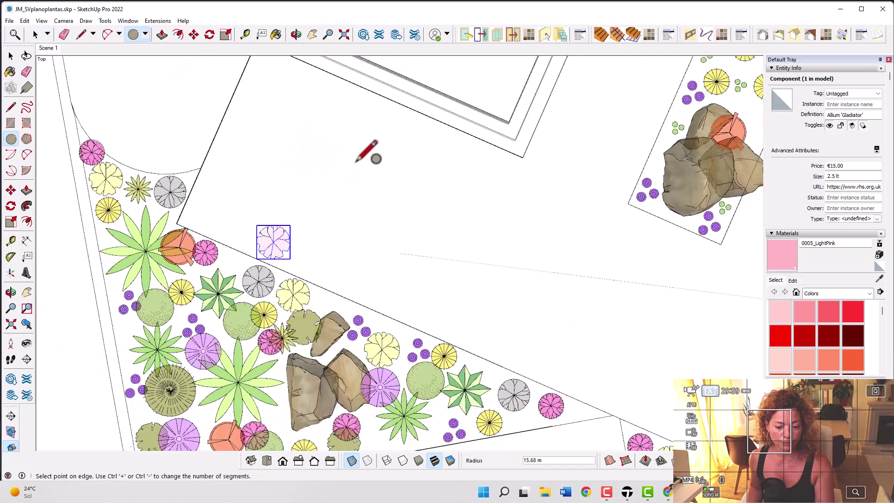
key("space")
- Draw a circle with a radius of about 0.27 m in the open area beyond the narrow tip of the planting bed
scroll(238, 89, "down", 3)
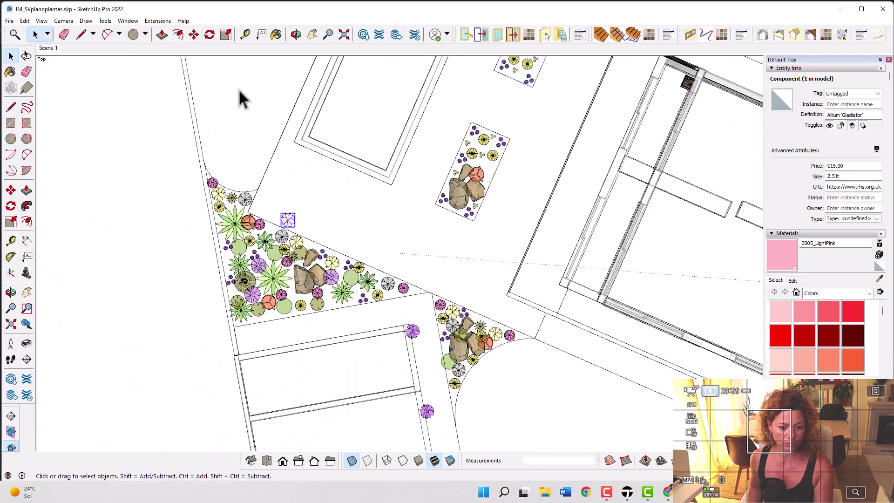
scroll(238, 88, "up", 1)
left_click(140, 35)
left_click(248, 119)
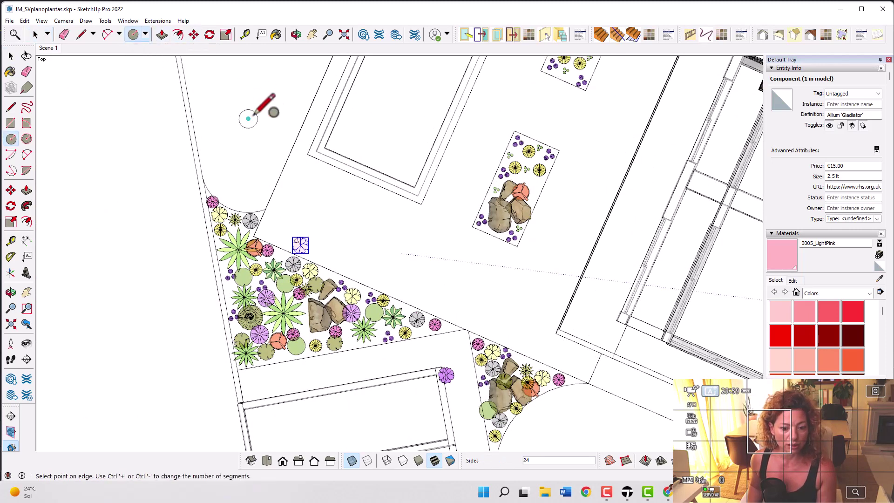
left_click(256, 112)
key("space")
scroll(255, 122, "up", 2)
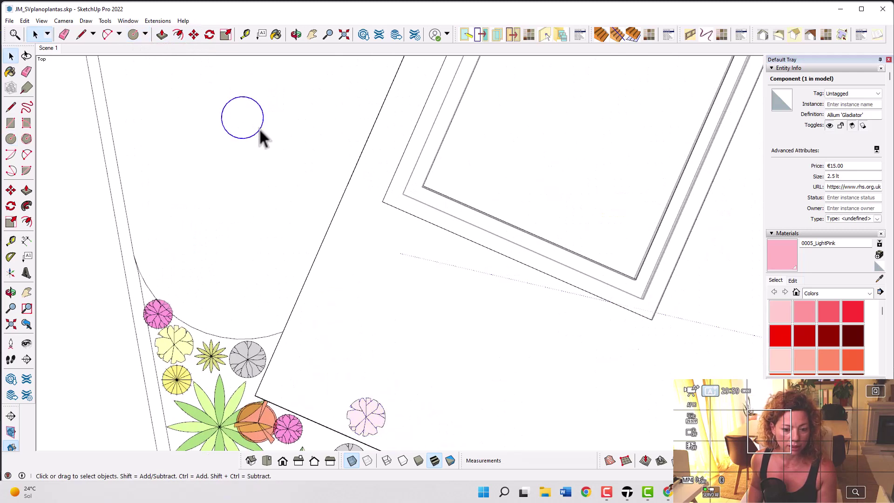
- Select the new circle's face and paint it with the red material Color A06
left_click(259, 131)
left_click(259, 132)
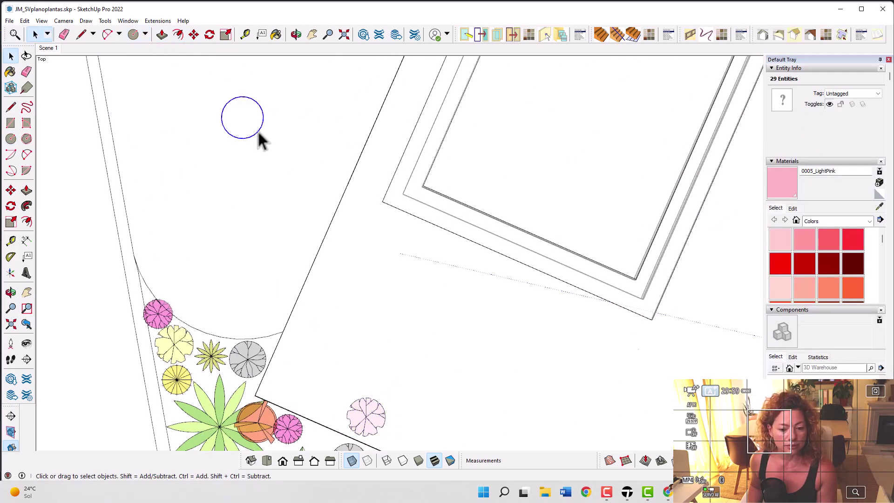
right_click(260, 131)
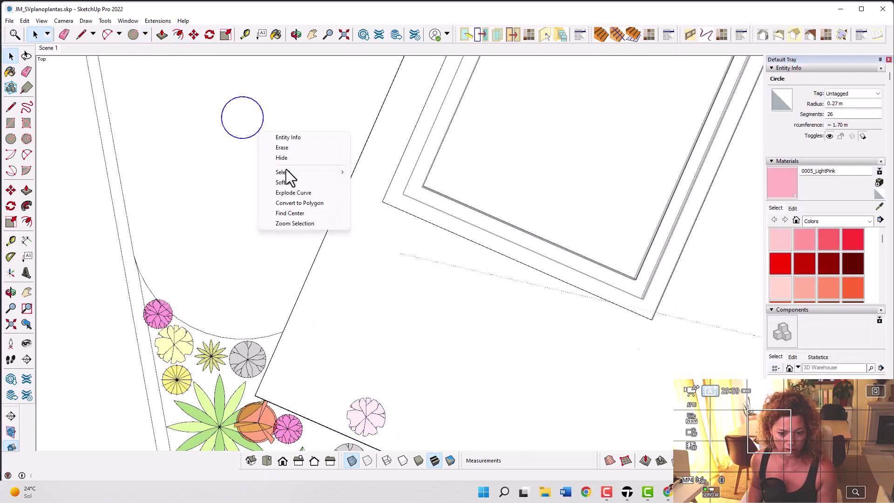
left_click(249, 129)
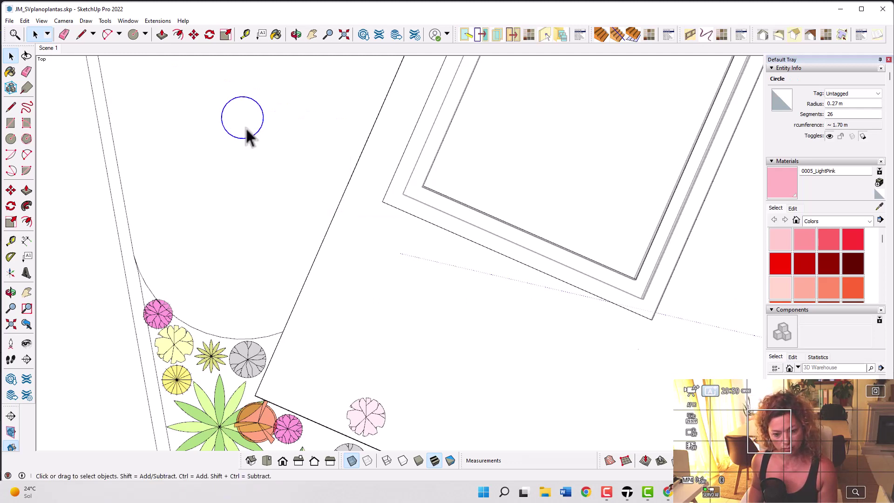
left_click(246, 129)
left_click(252, 131, "shift")
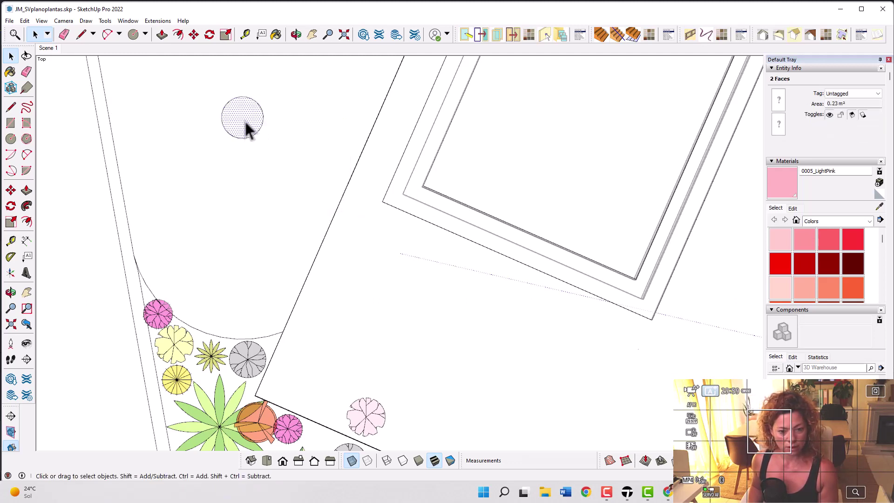
left_click(803, 264)
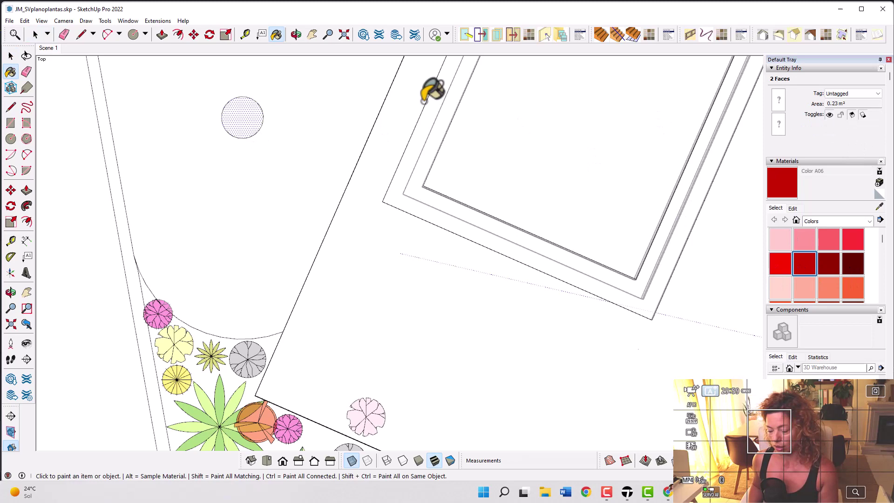
left_click(246, 114)
key("space")
- Try to make a component from the red circle's faces, then cancel its creation
right_click(245, 116)
left_click(241, 114)
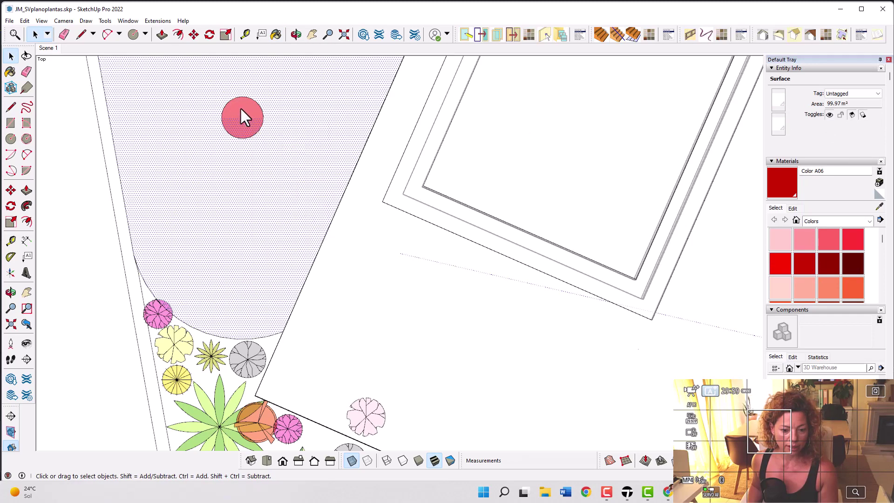
left_click(252, 133, "shift")
right_click(250, 125)
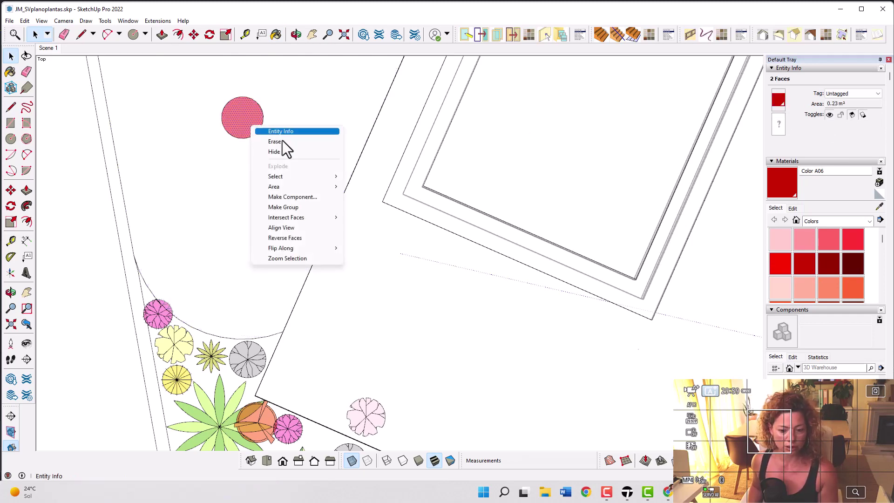
left_click(303, 195)
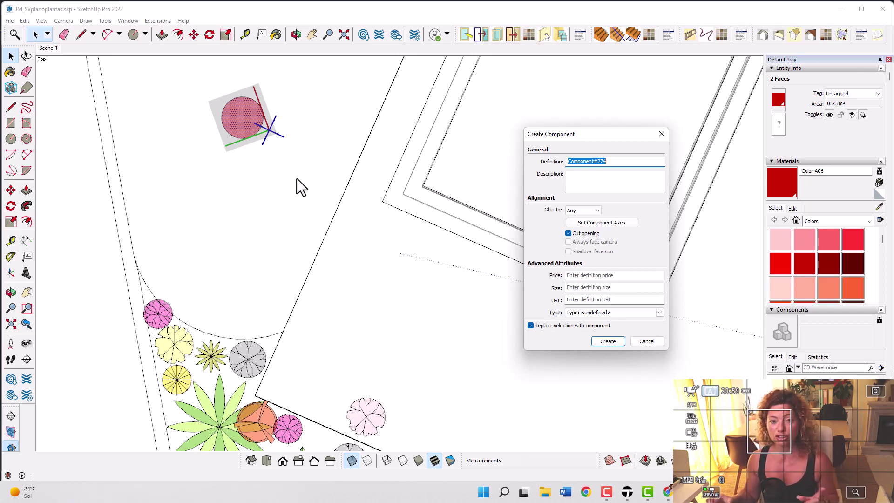
left_click(645, 341)
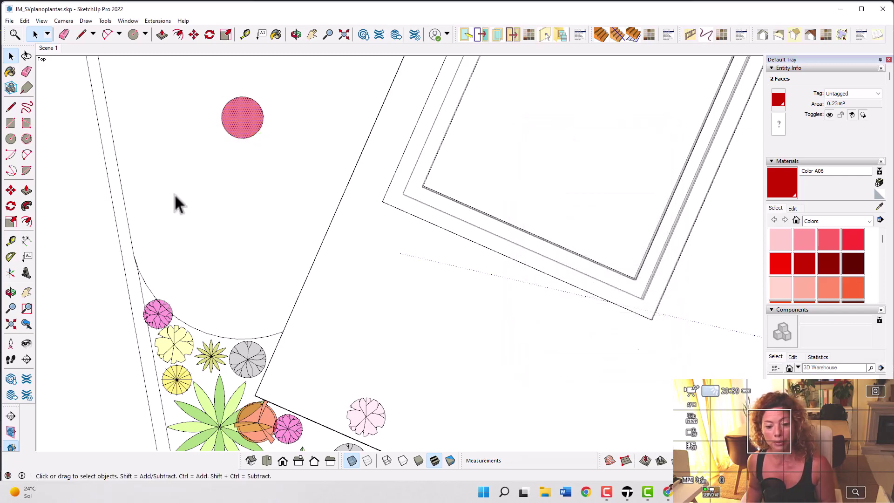
- Undo the red paint and the drawn circle
key("ctrl+z")
left_click(179, 119)
scroll(197, 94, "down", 1)
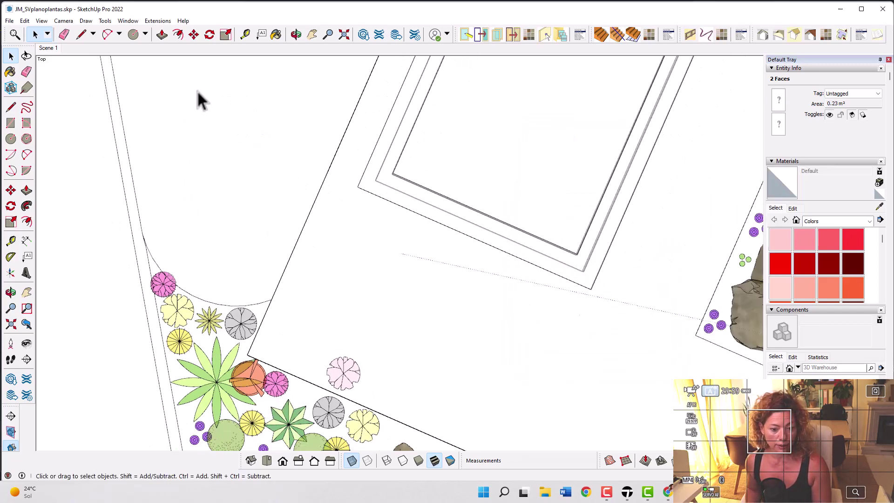
- Measure the width of the pale pink Allium 'Gladiator' symbol with the Tape Measure
scroll(310, 382, "up", 6)
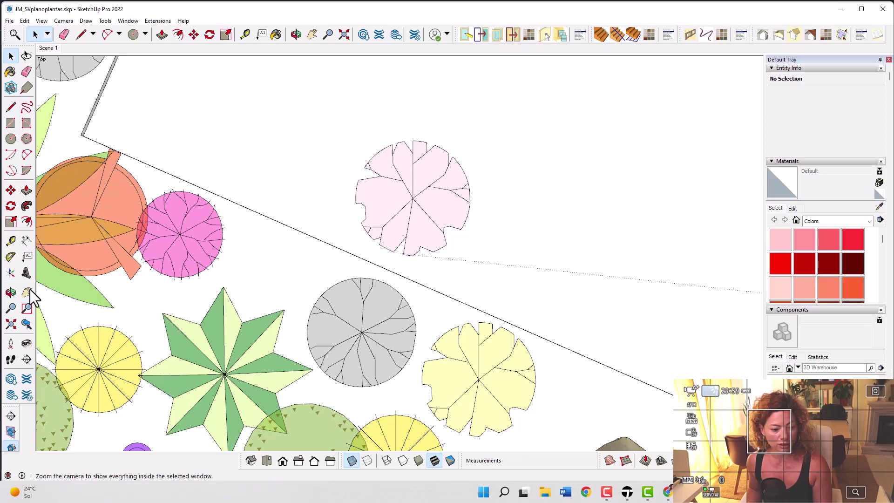
left_click(10, 240)
left_click(365, 176)
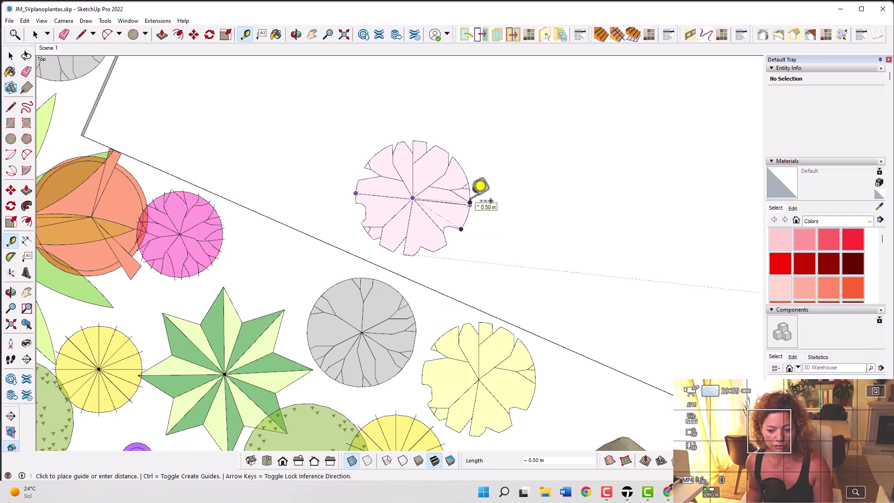
key("space")
scroll(410, 232, "down", 6)
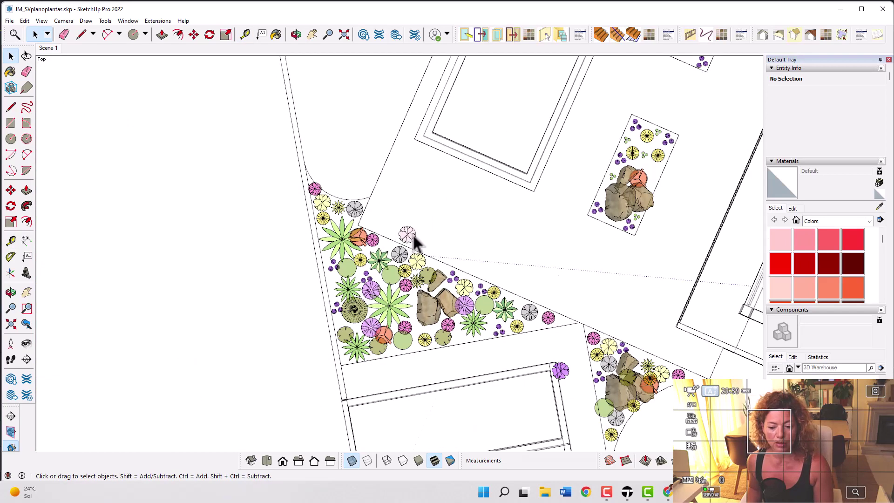
- Select the Allium 'Gladiator' symbol, look over the triangular bed, and collapse the materials to reveal the plant component list
left_click(402, 237)
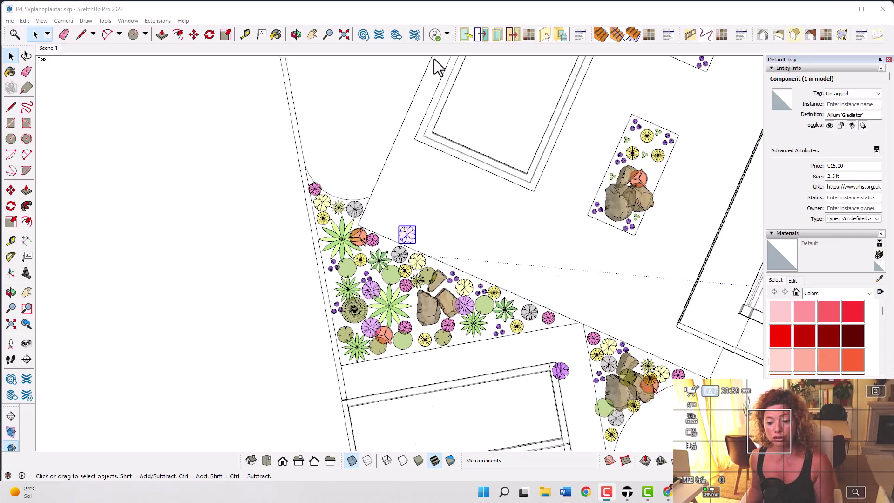
scroll(390, 259, "up", 6)
scroll(270, 237, "down", 6)
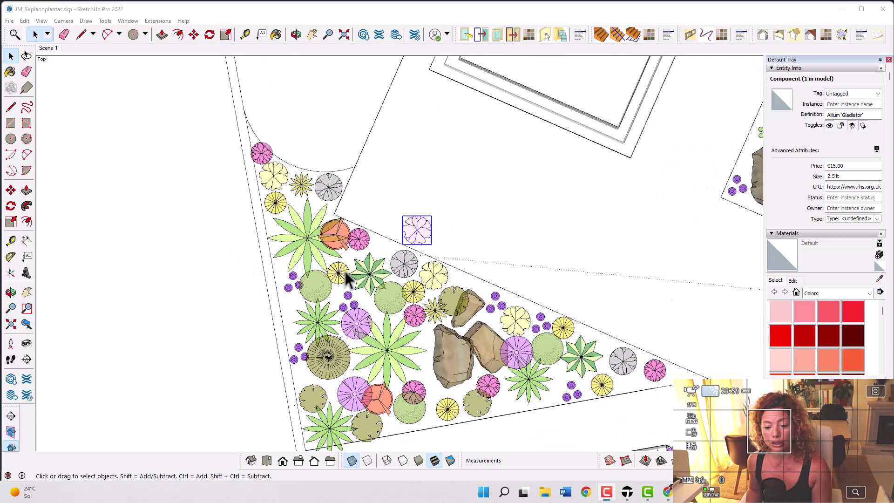
scroll(412, 298, "up", 3)
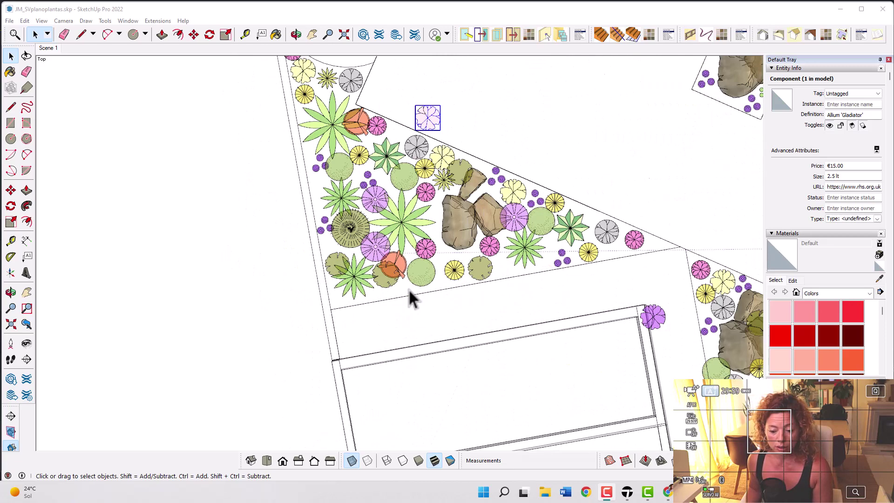
left_click(771, 233)
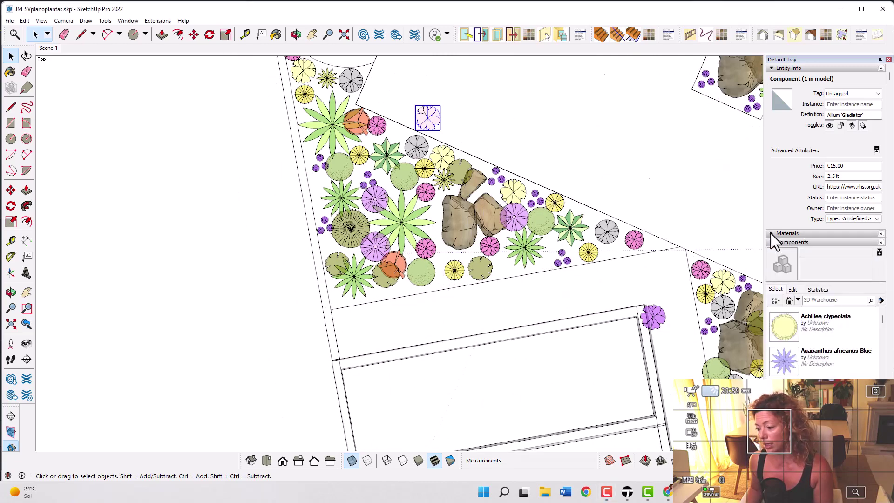
- Start saving the Bougainvillea sp. component as a file in OneDrive's Plants2DLibrarySketchUP folder
scroll(810, 347, "down", 3)
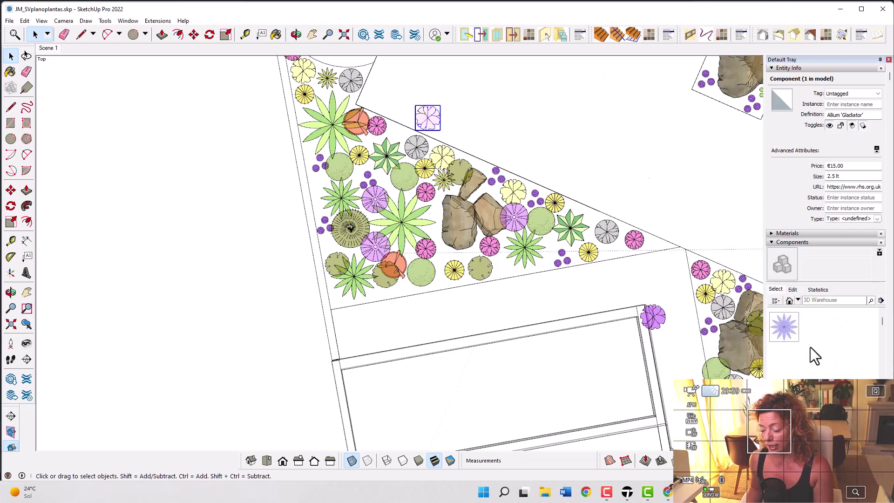
scroll(812, 361, "down", 3)
left_click(790, 301)
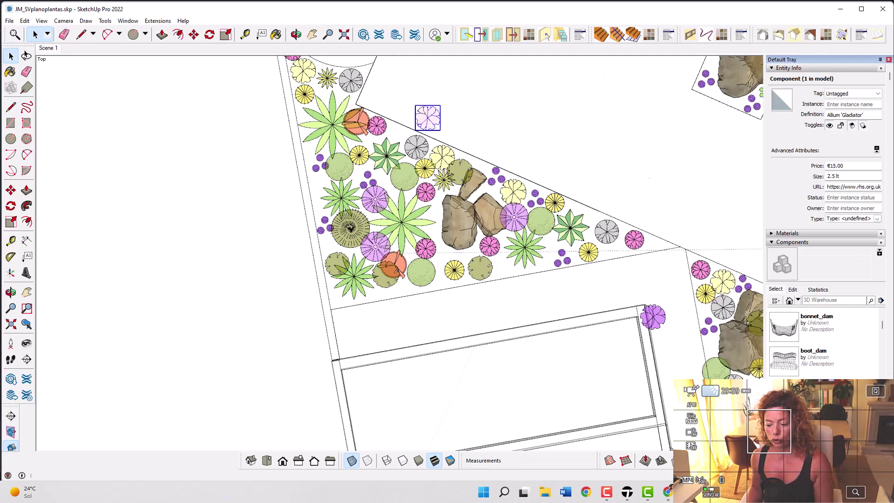
key("ctrl+shift+s")
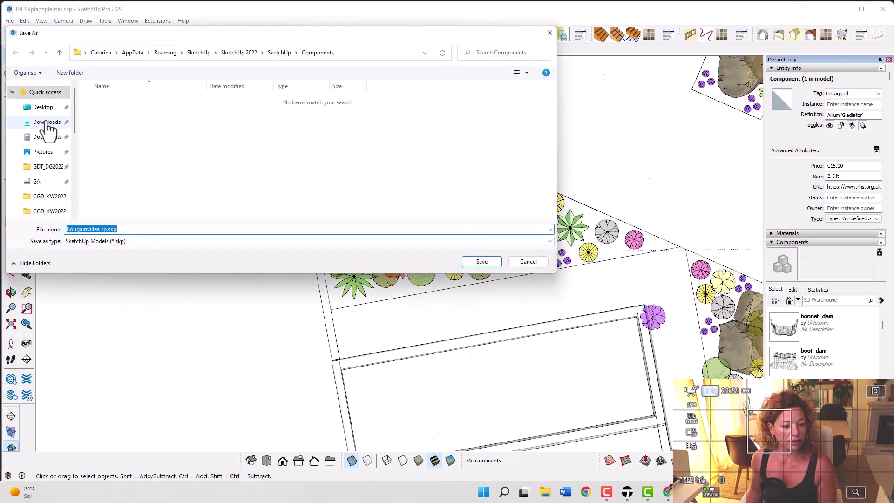
scroll(47, 145, "down", 2)
left_click(44, 182)
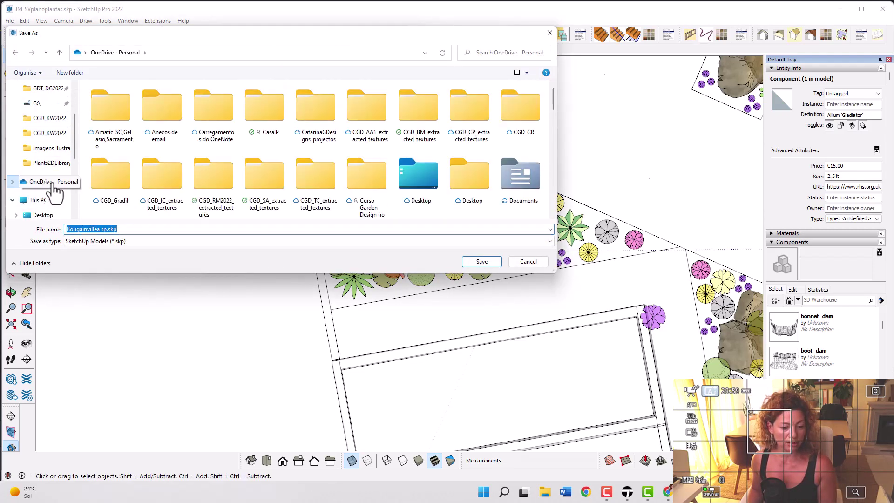
scroll(278, 172, "down", 5)
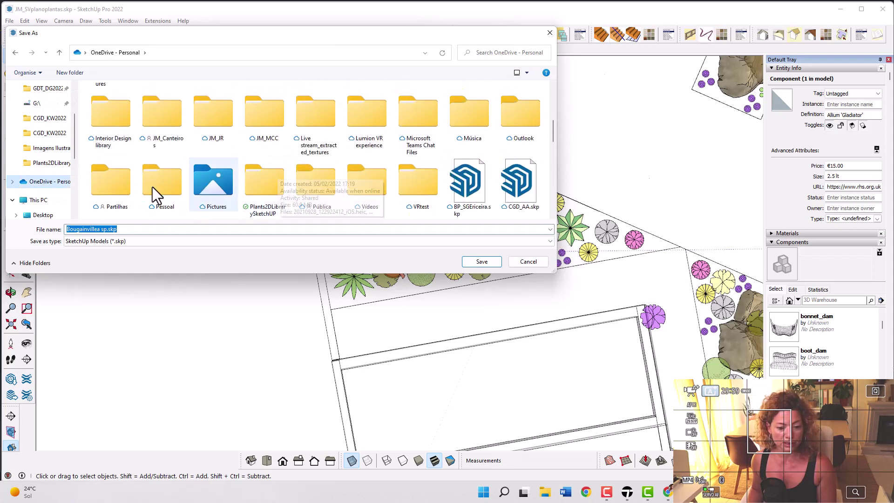
double_click(249, 179)
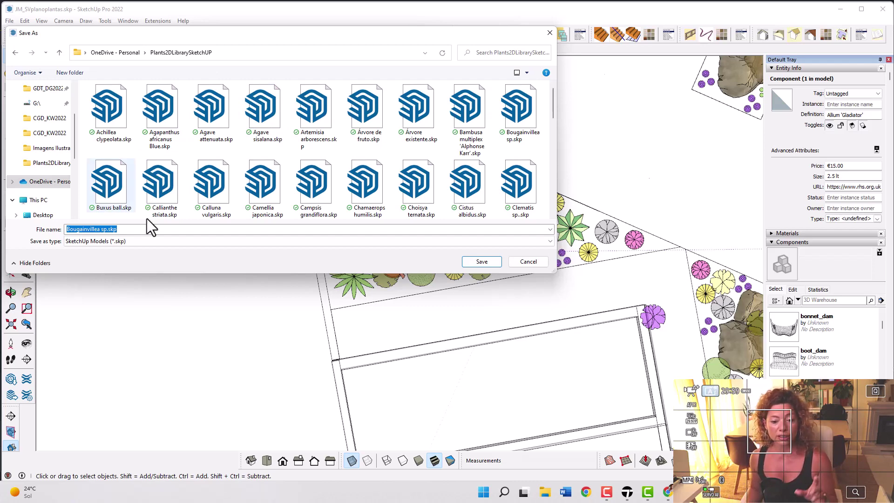
- Enlarge the save window, examine the plant files in the Plants2DLibrarySketchUP folder, and leave the window
left_click_drag(550, 271, 796, 419)
scroll(711, 270, "down", 2)
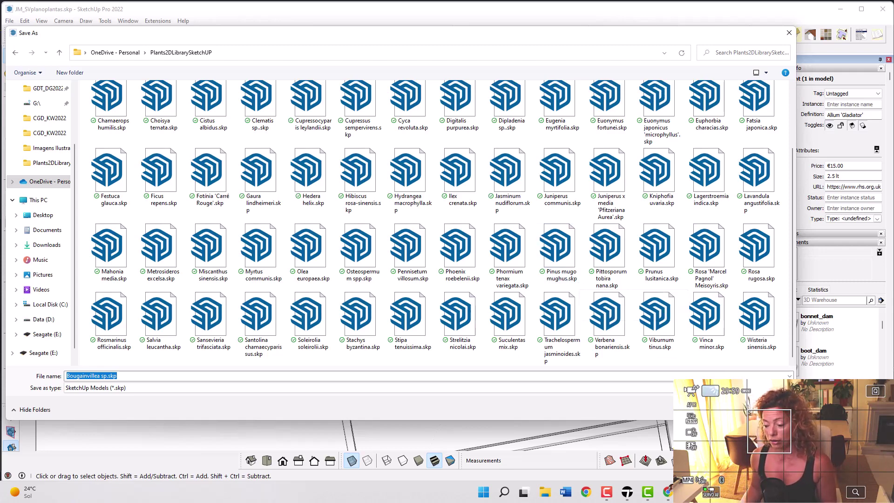
key("Return")
- Open the Plants2DLibrarySketchUP folder from the quick-access locations as a local component collection
left_click(798, 301)
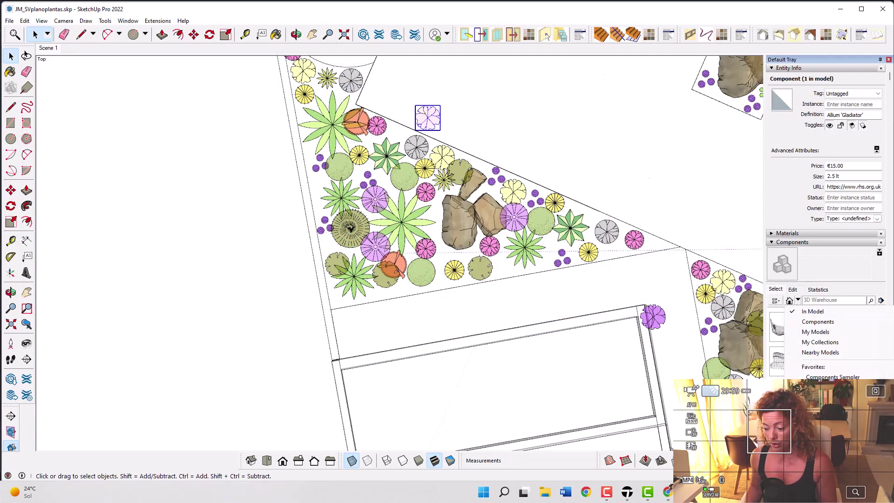
left_click(814, 311)
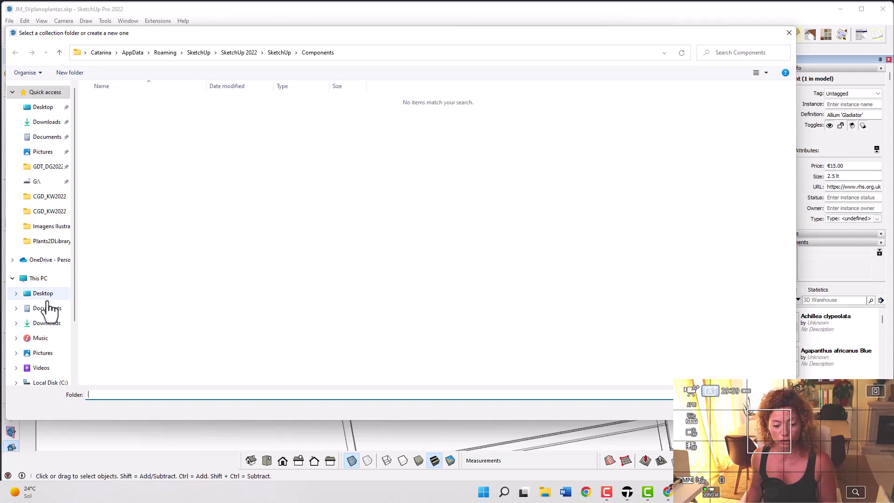
left_click(44, 261)
left_click(55, 241)
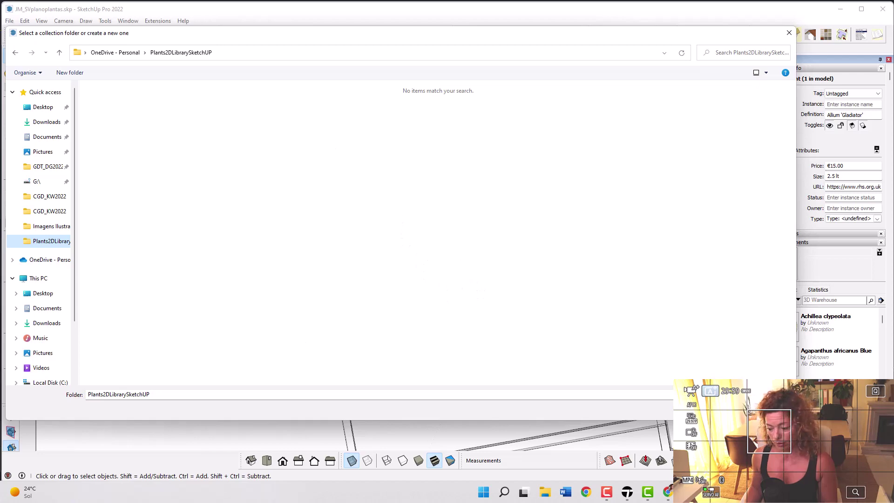
left_click(712, 412)
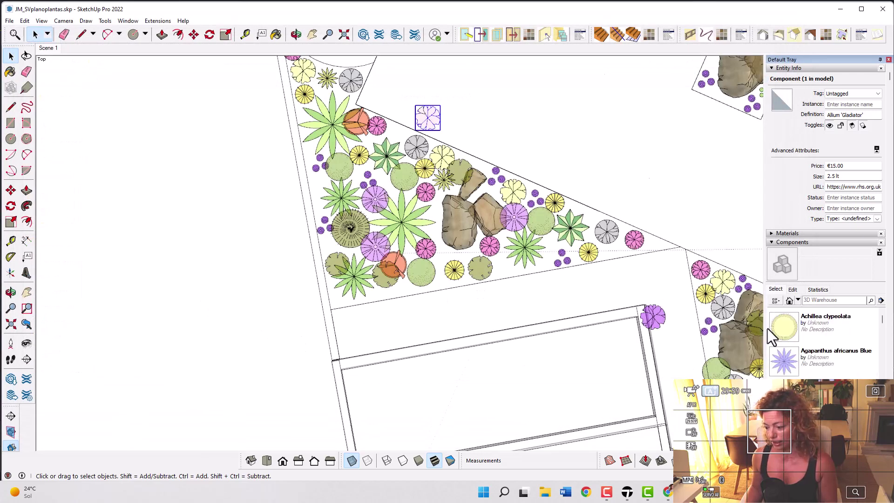
- Place a Viburnum tinus component above the upper tip of the triangular bed, and delete it again
scroll(820, 362, "down", 10)
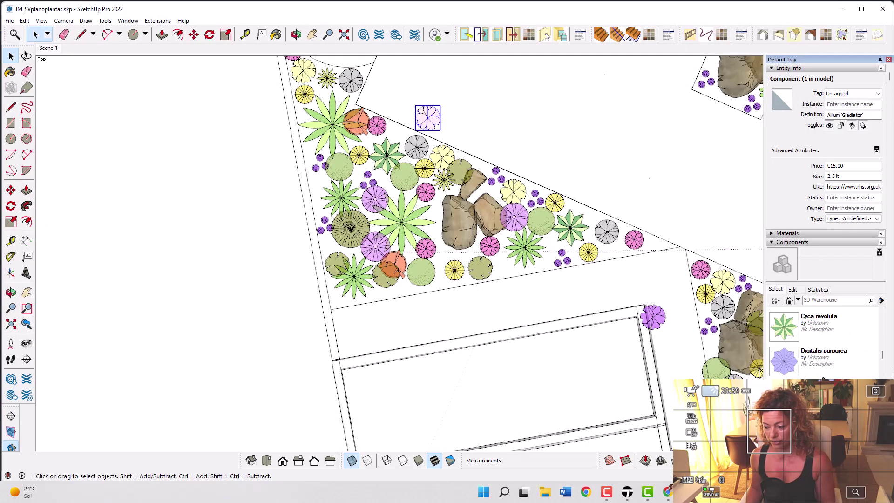
scroll(823, 368, "down", 8)
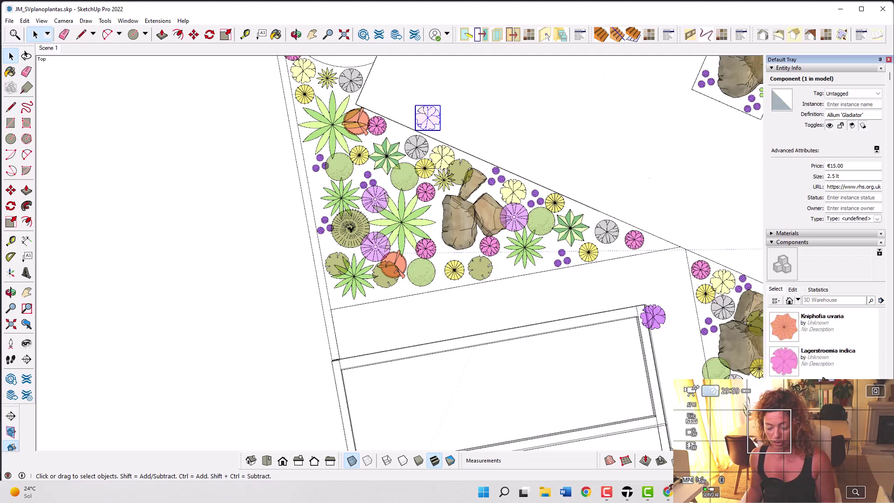
scroll(823, 368, "down", 6)
scroll(823, 367, "down", 5)
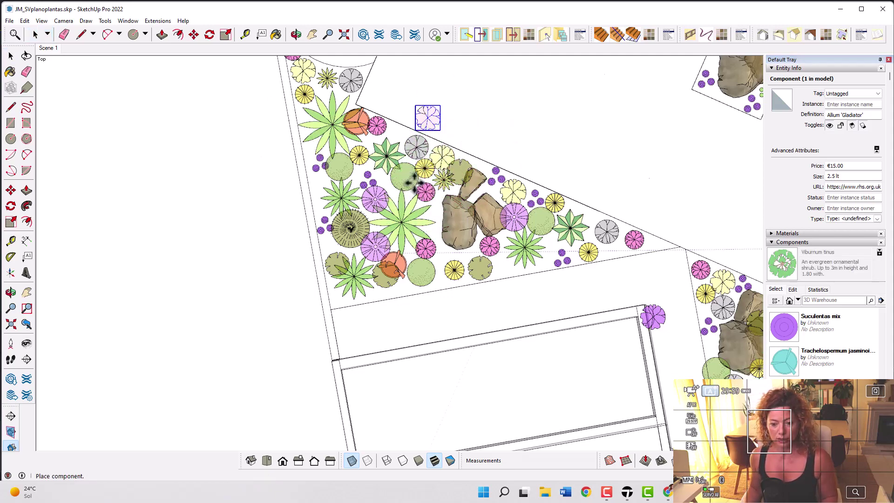
scroll(351, 321, "down", 3)
scroll(344, 219, "up", 3)
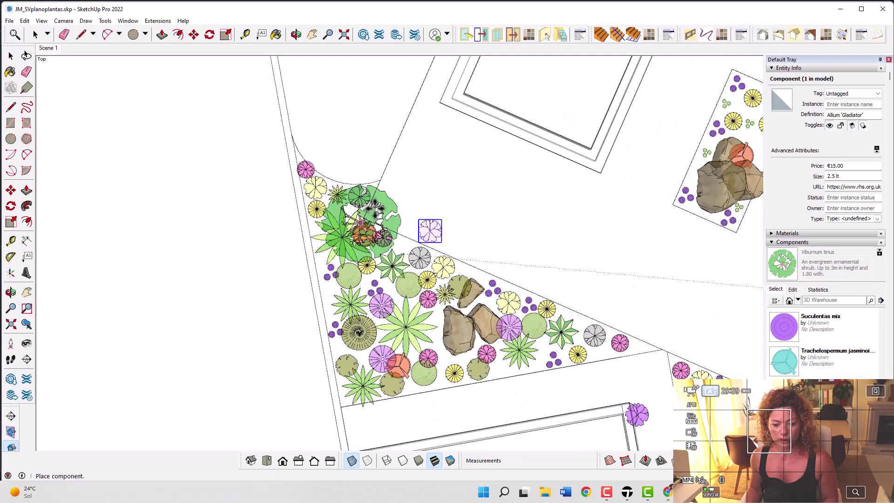
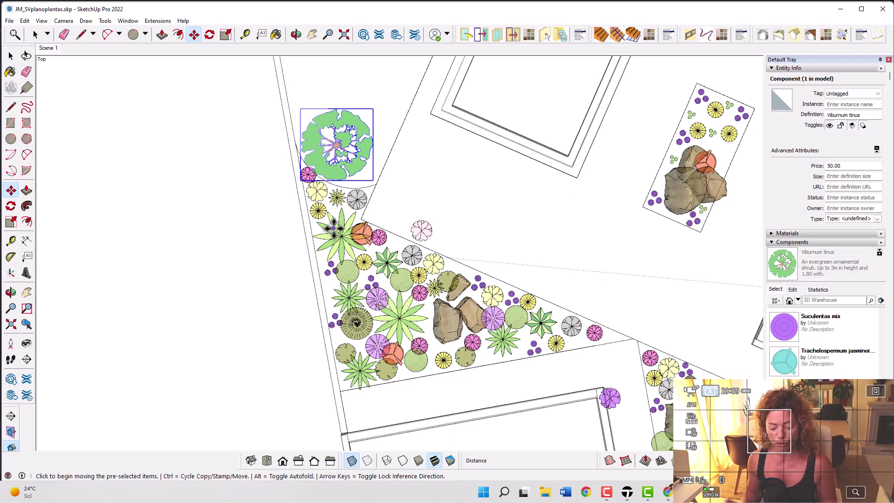
key("Delete")
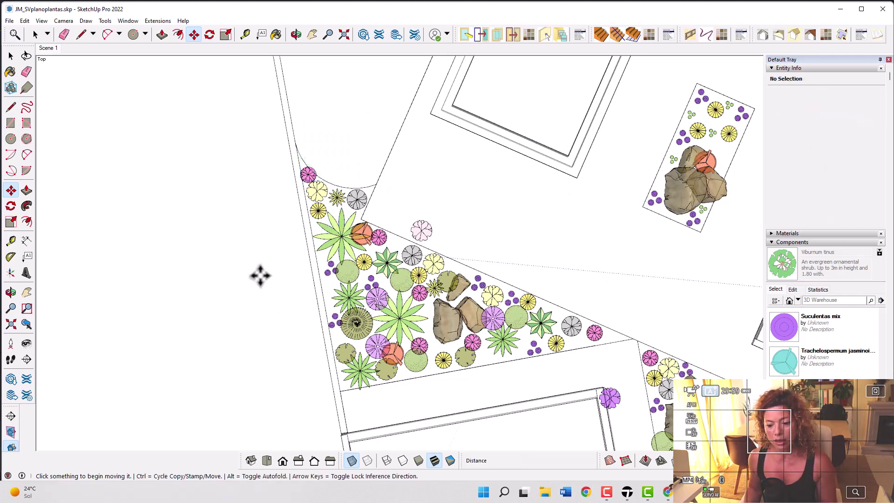
- Select the pale pink Allium 'Gladiator' symbol beside the triangular bed to look over its component attributes
scroll(261, 276, "down", 2)
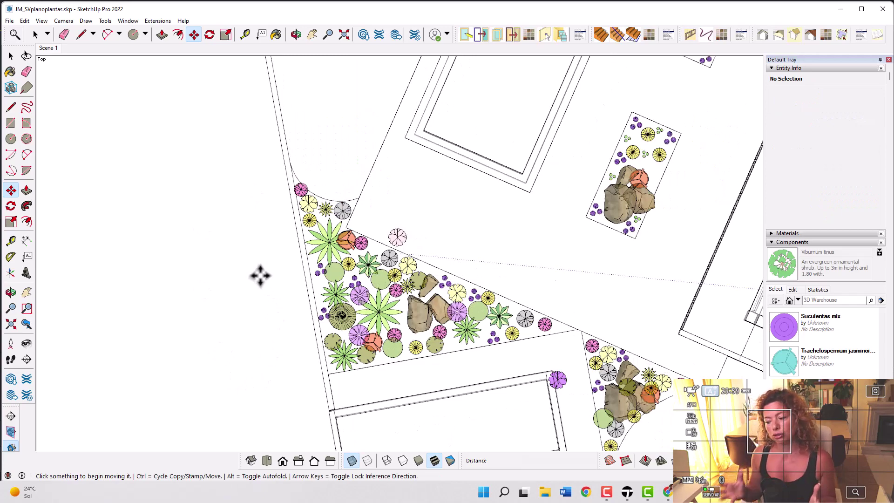
scroll(399, 233, "up", 6)
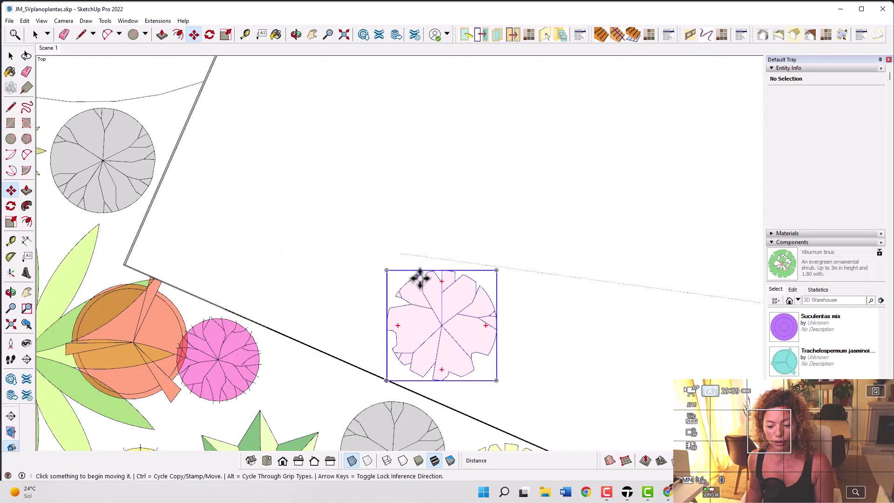
key("space")
left_click(442, 310)
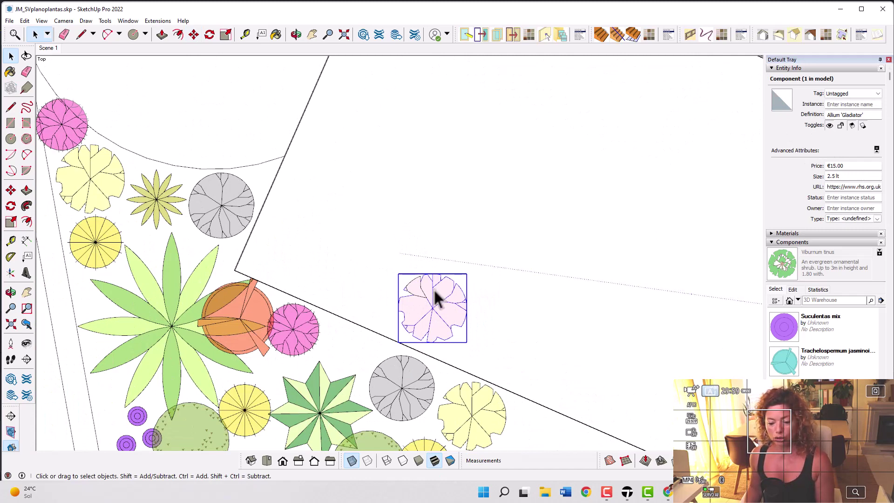
scroll(286, 268, "down", 3)
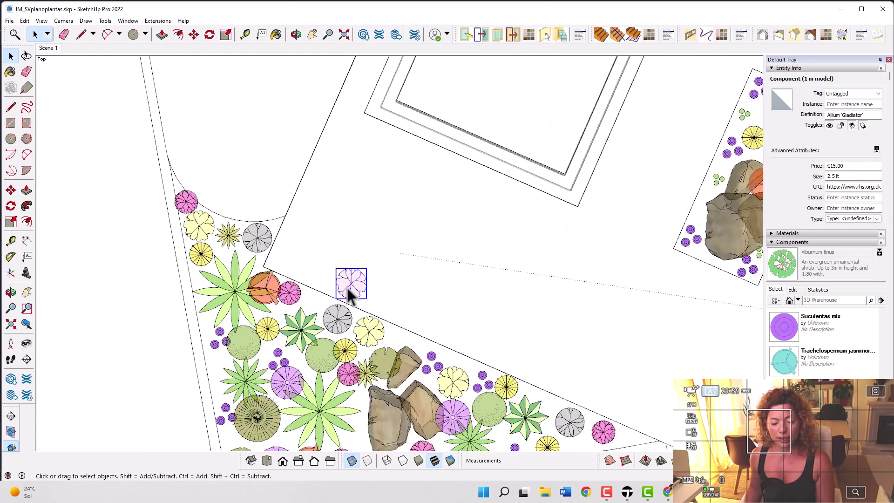
left_click(10, 21)
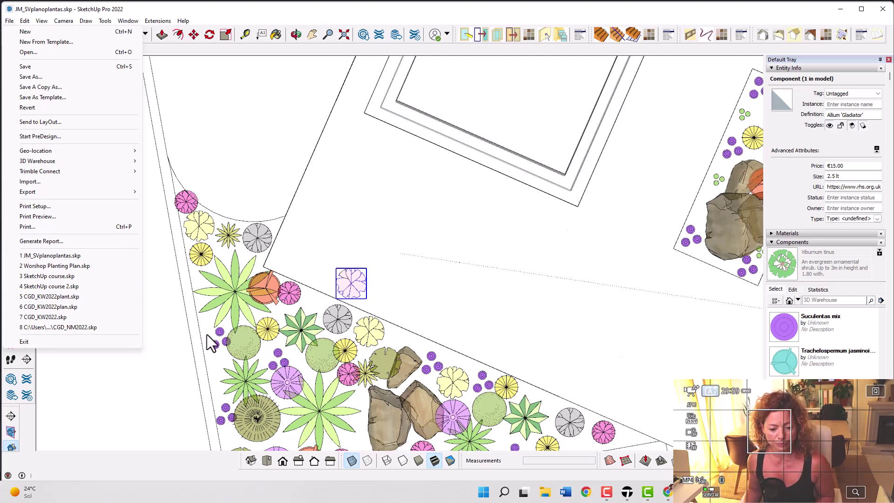
left_click(167, 327)
scroll(316, 278, "down", 3)
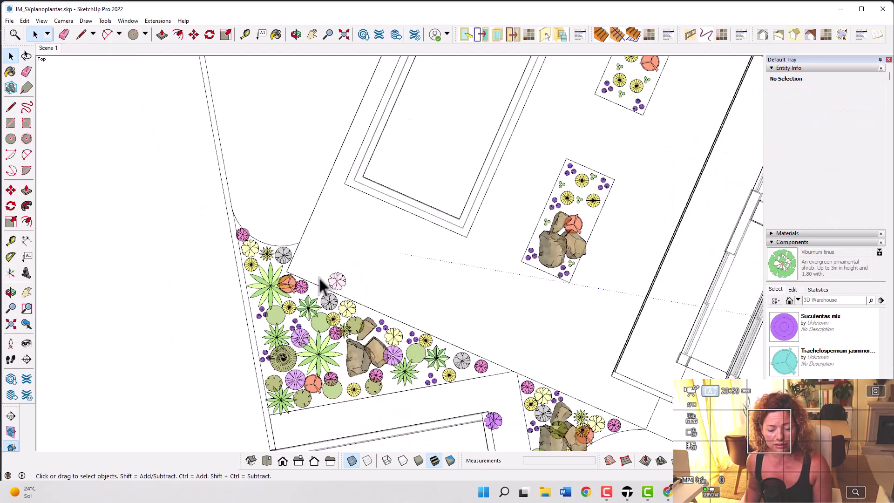
scroll(335, 284, "up", 5)
scroll(354, 270, "down", 5)
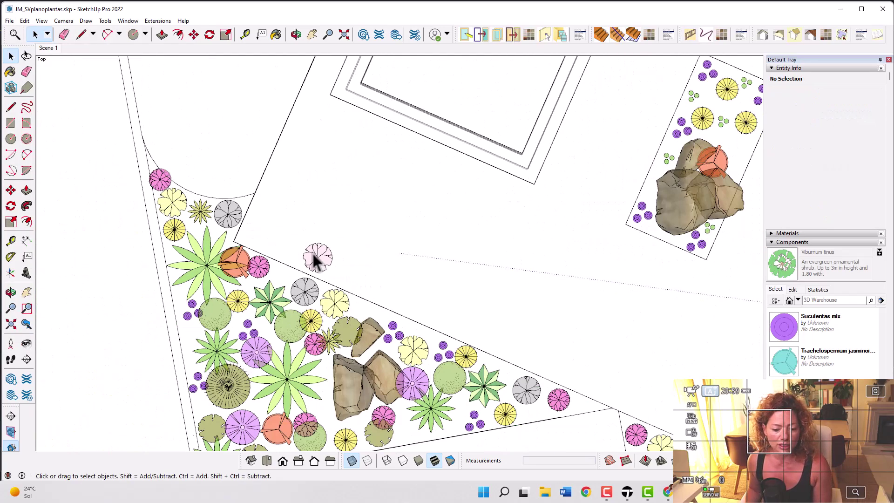
scroll(312, 257, "up", 2)
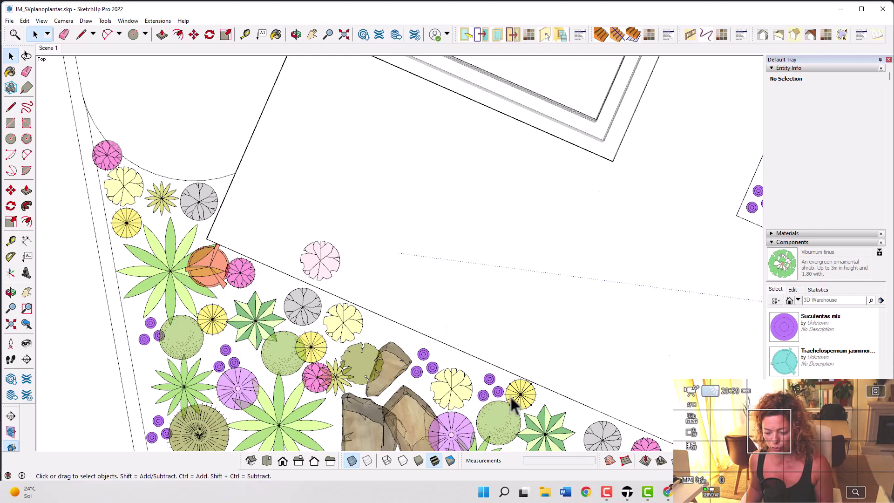
- Reselect the Allium 'Gladiator' symbol, and collapse and re-expand its advanced attributes to review price, size and URL
left_click(319, 268)
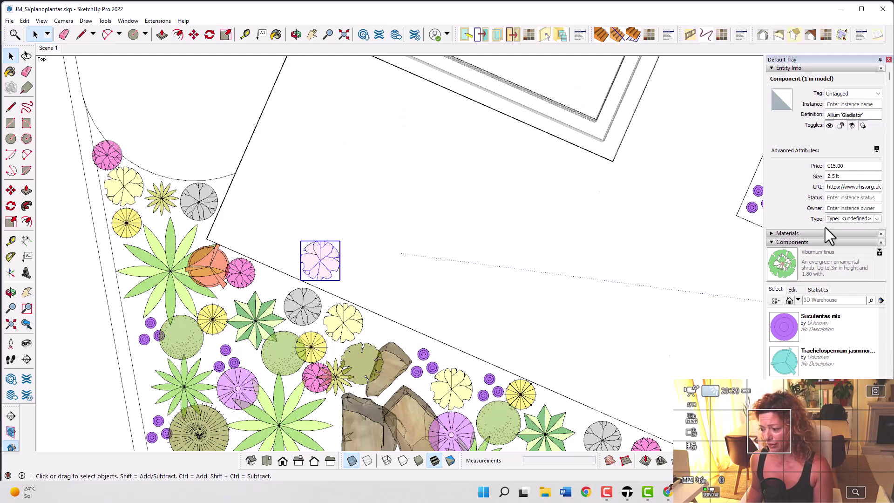
left_click(876, 149)
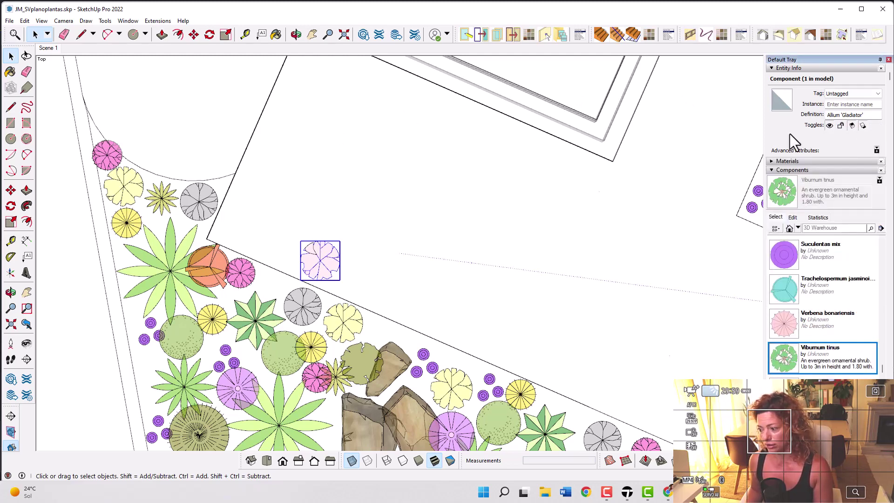
left_click(876, 150)
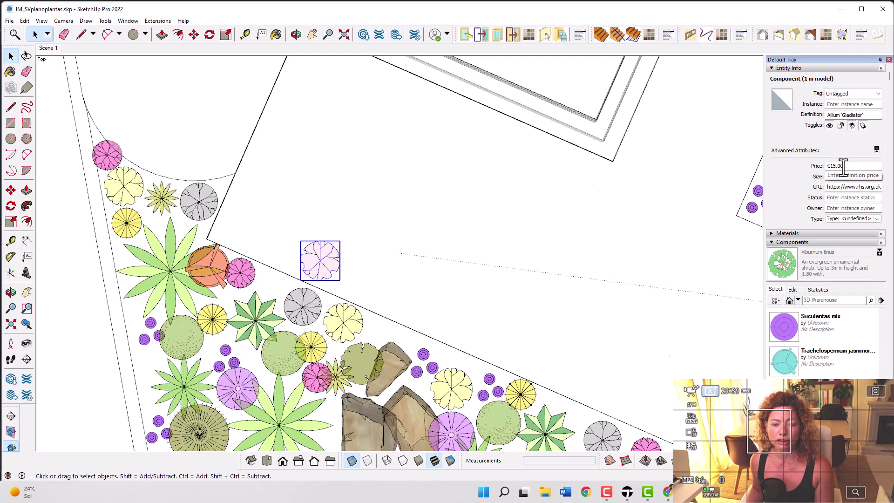
- Start generating a report and open the Component Quantities Report template for editing
left_click(9, 21)
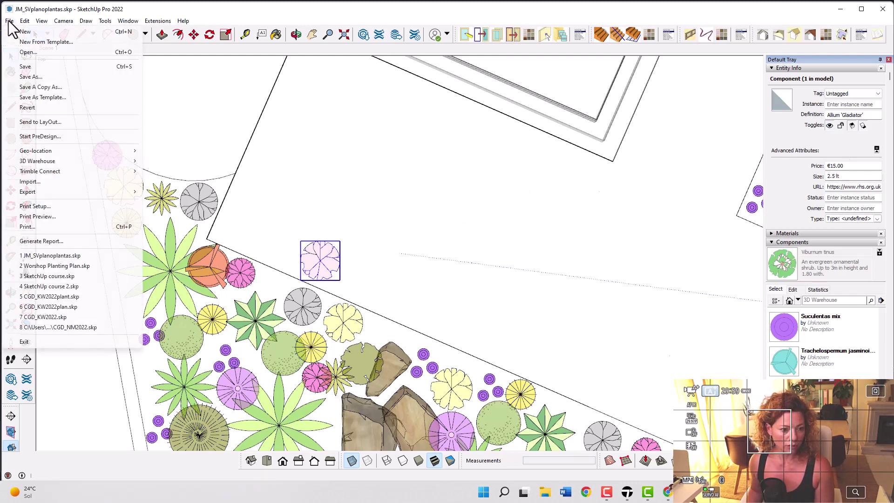
left_click(42, 242)
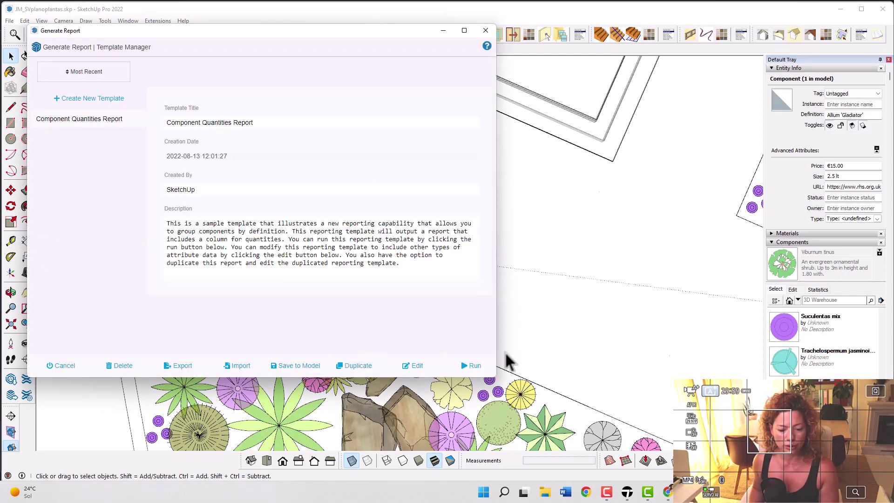
left_click(407, 366)
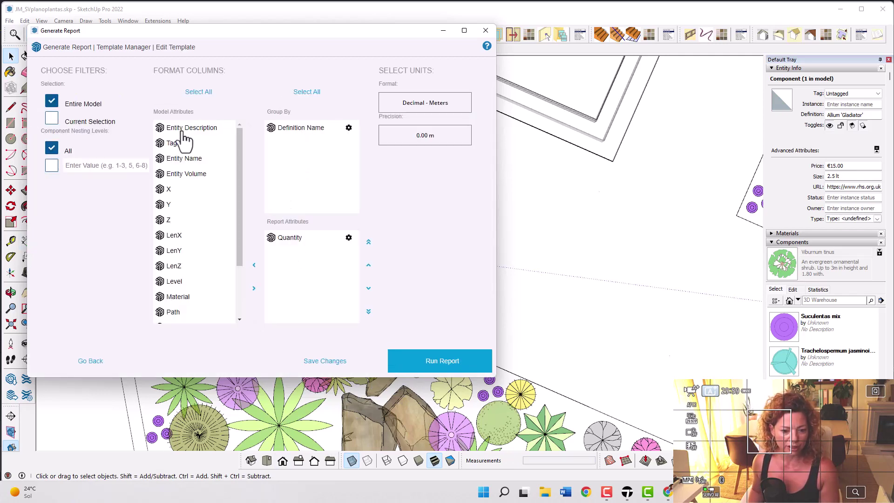
- Add Entity Description, Price and Size to the template's report attributes, after Quantity
left_click_drag(183, 133, 303, 262)
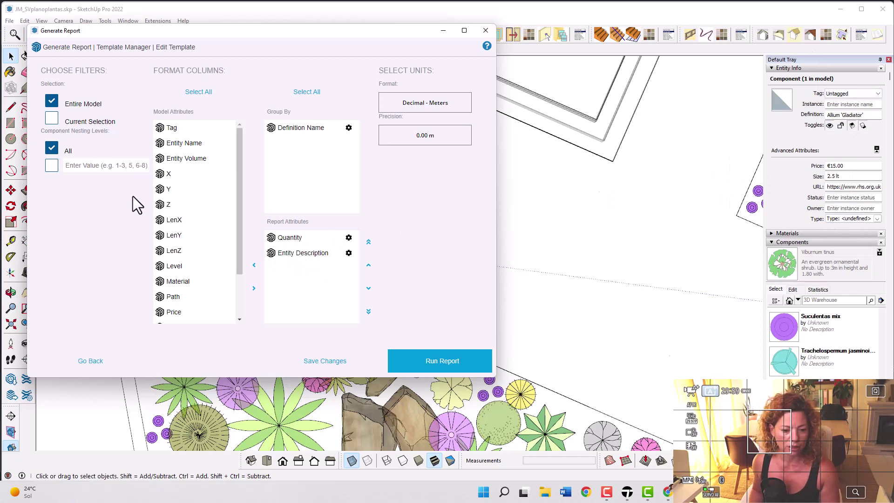
scroll(197, 272, "down", 1)
scroll(198, 273, "down", 2)
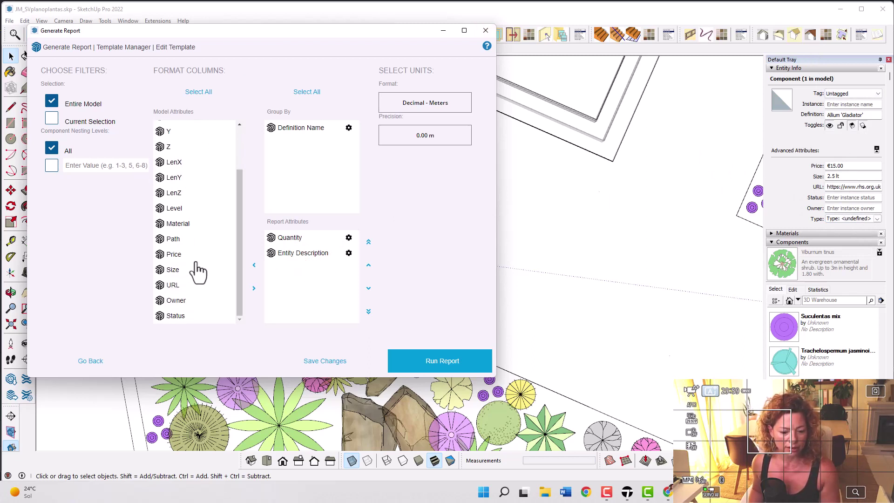
left_click_drag(175, 255, 298, 271)
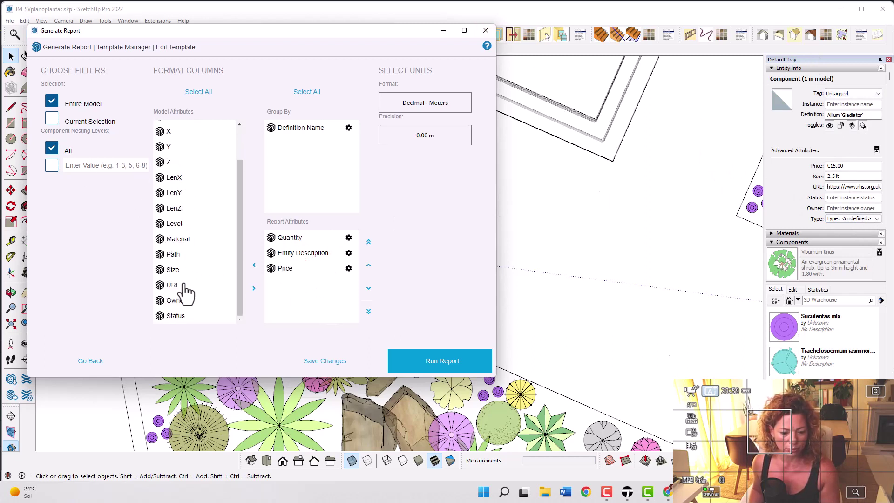
left_click_drag(175, 275, 324, 288)
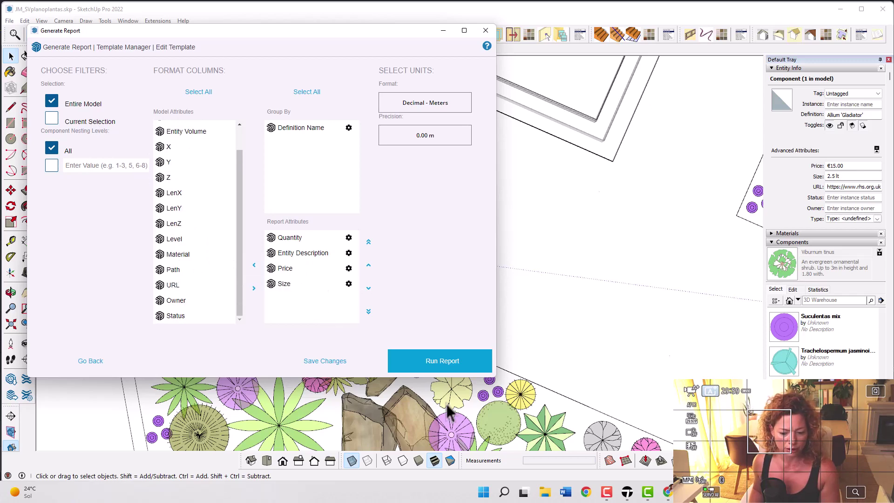
- Run the Component Quantities Report, review the Allium 'Gladiator' row in a widened report window, and close the report
left_click(419, 366)
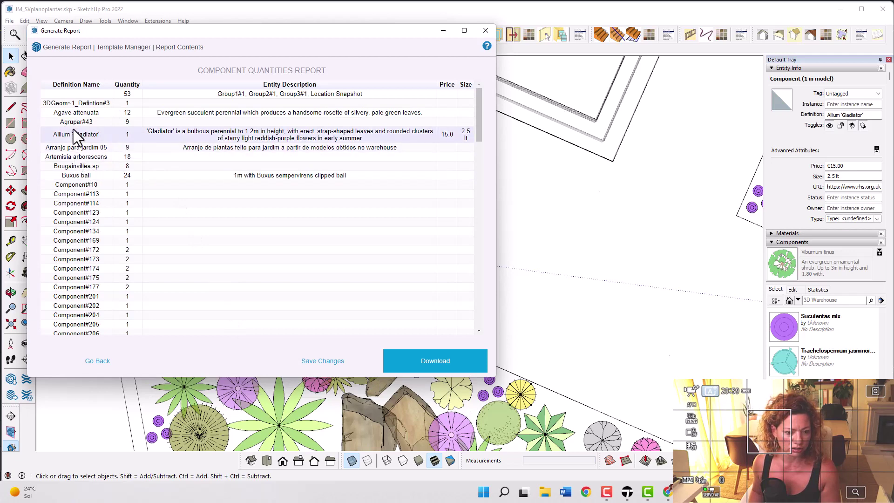
left_click(75, 139)
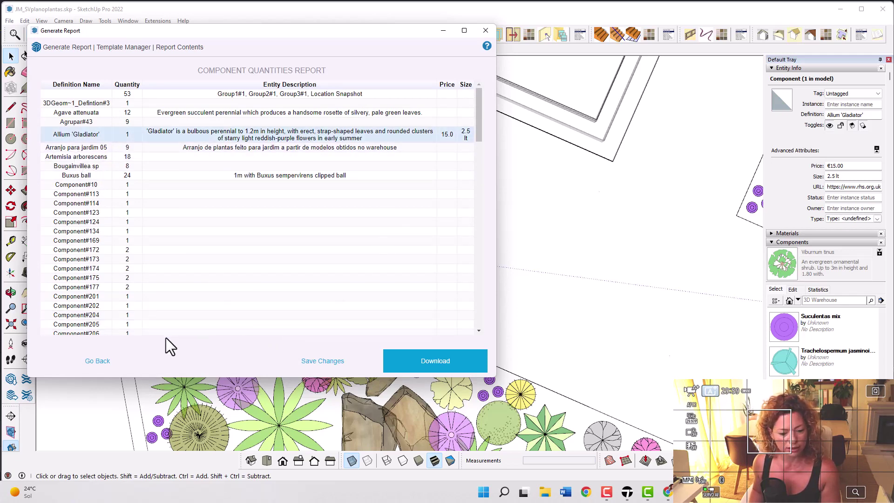
left_click_drag(495, 170, 631, 171)
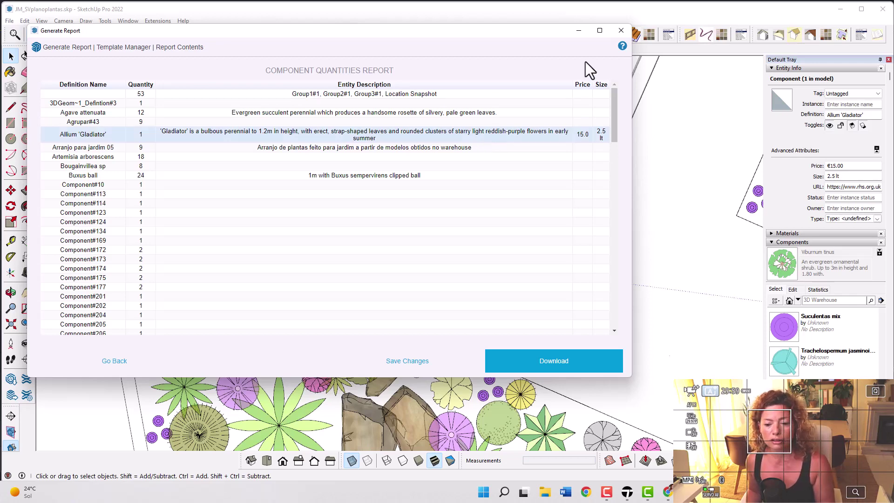
left_click(621, 30)
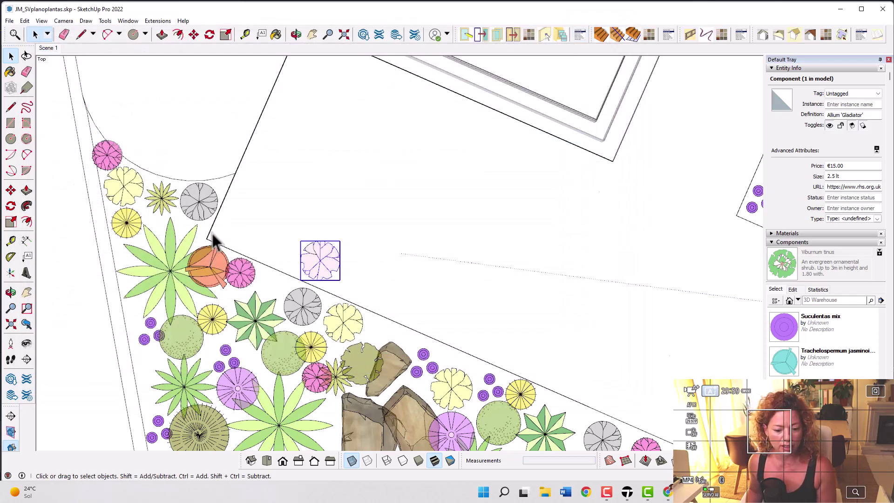
- Copy the geometry inside a pale yellow shrub symbol and paste it in the open area beside the triangular bed, near the pale pink symbol
double_click(131, 192)
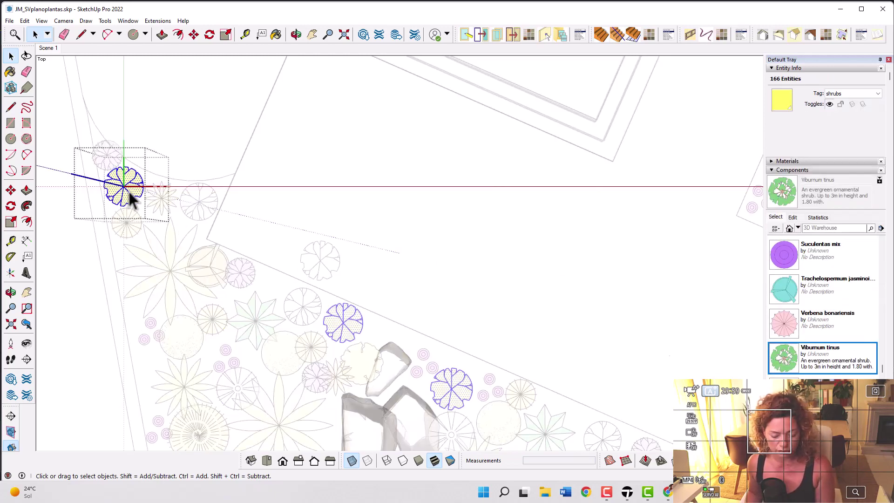
left_click(235, 158)
scroll(435, 167, "down", 5)
scroll(272, 226, "up", 6)
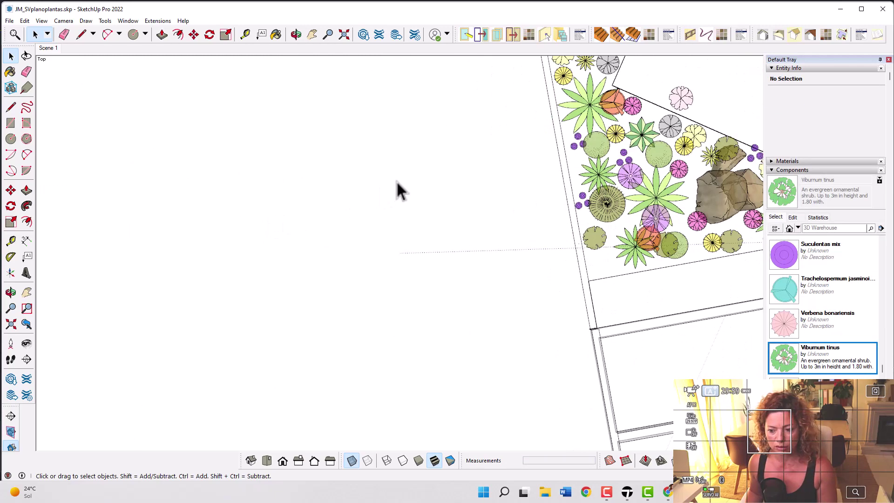
key("ctrl+v")
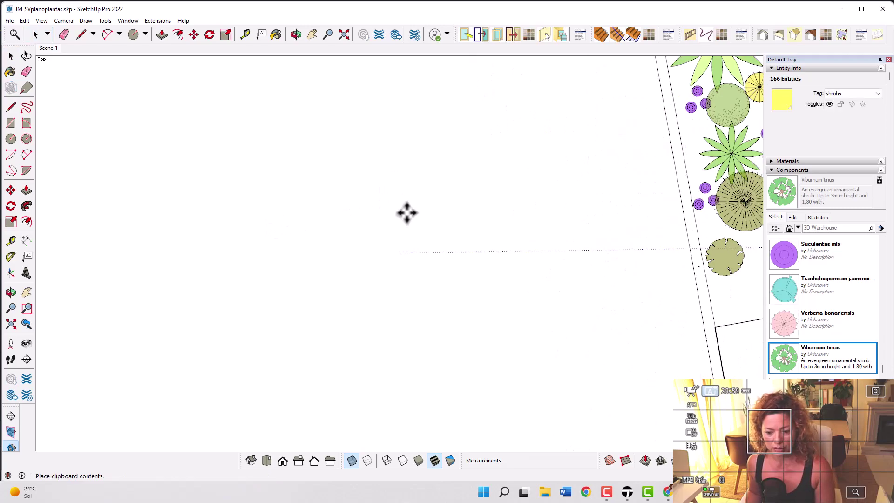
scroll(326, 246, "down", 6)
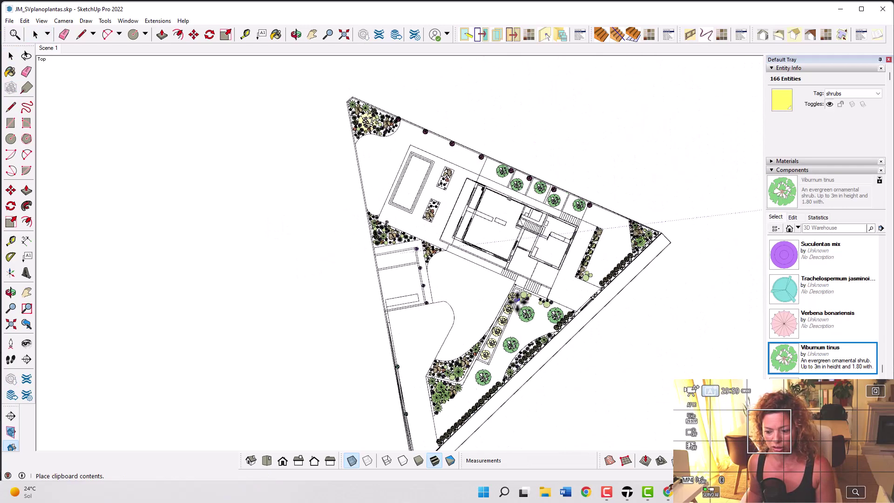
scroll(379, 208, "up", 3)
scroll(379, 208, "up", 4)
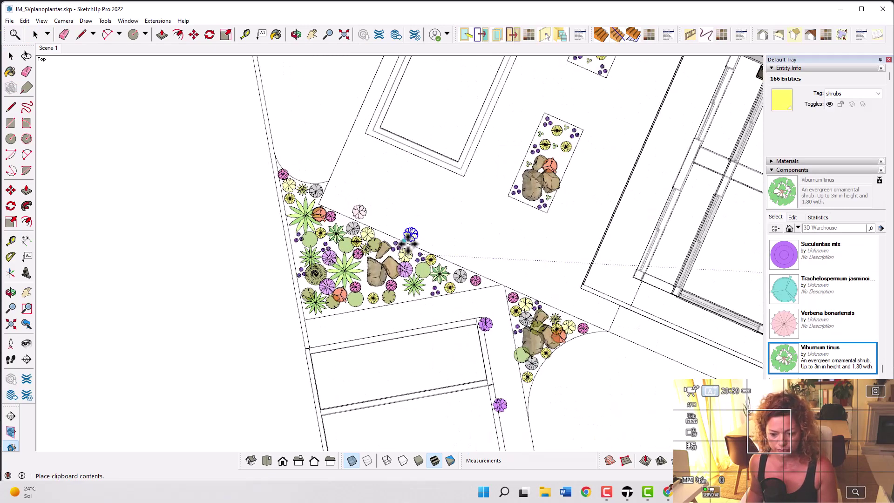
left_click(410, 237)
scroll(410, 235, "up", 5)
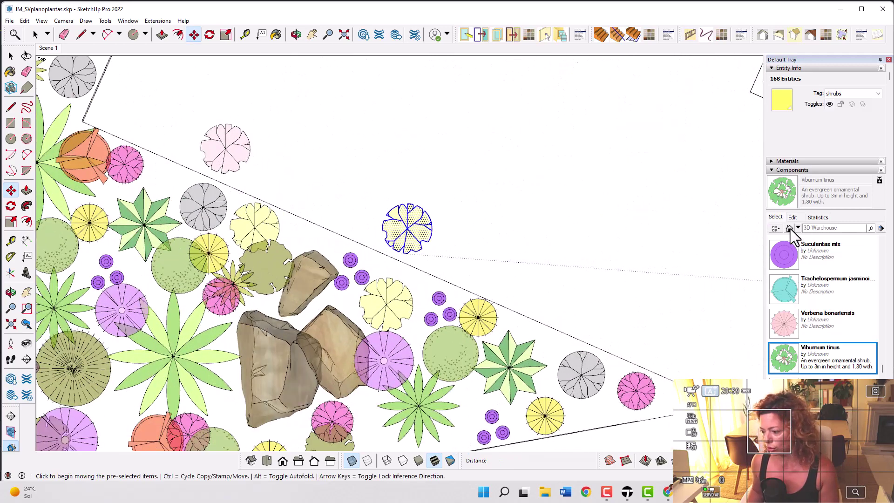
- Paint the pasted shrub symbol dark red with Color A07 from the Colors materials
left_click(771, 163)
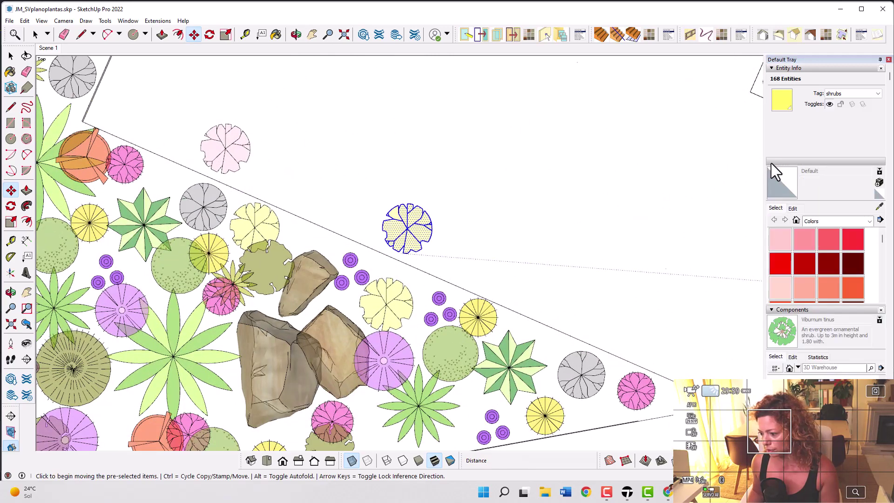
left_click(828, 239)
left_click(829, 263)
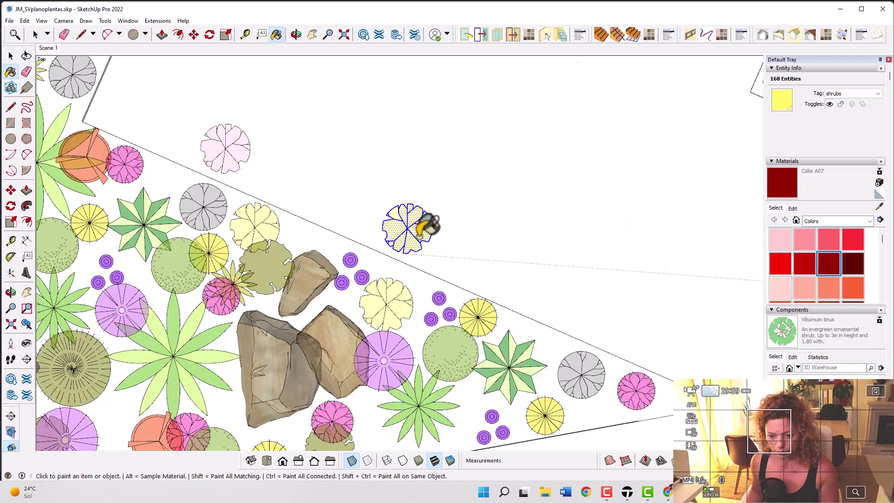
left_click(410, 230)
scroll(414, 228, "up", 3)
key("space")
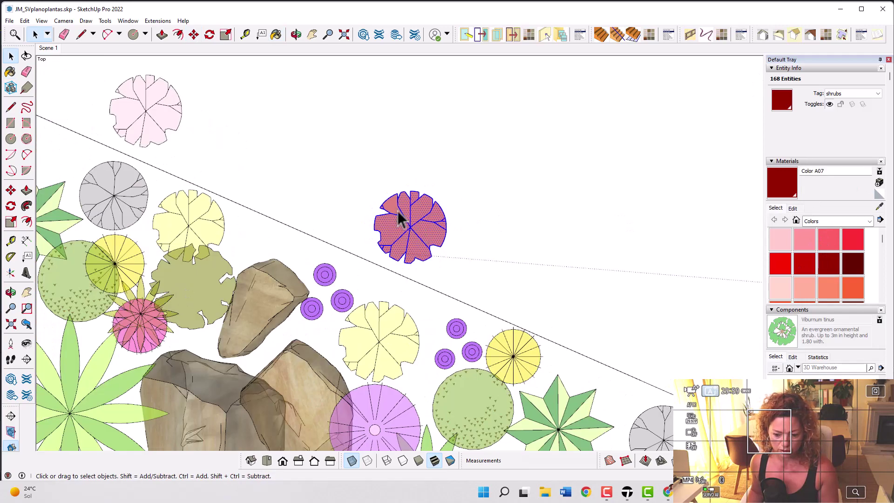
- Start making a component from the selected dark red shrub symbol
scroll(409, 216, "up", 2)
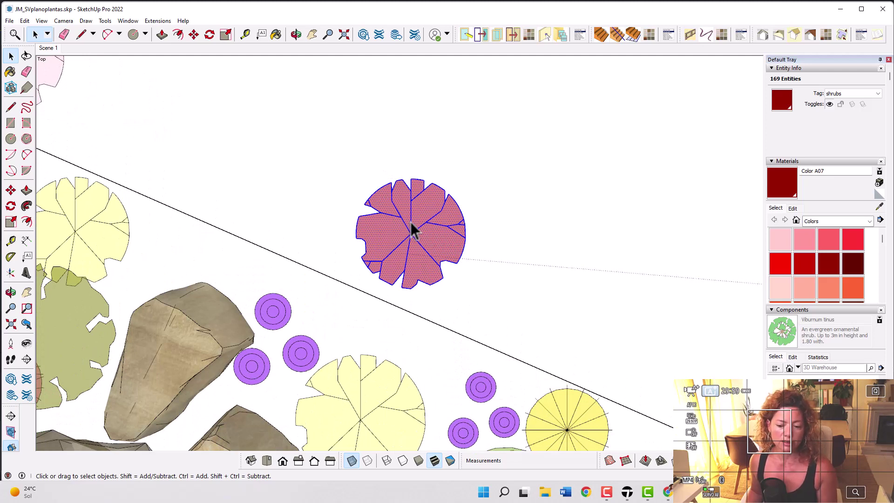
right_click(412, 223)
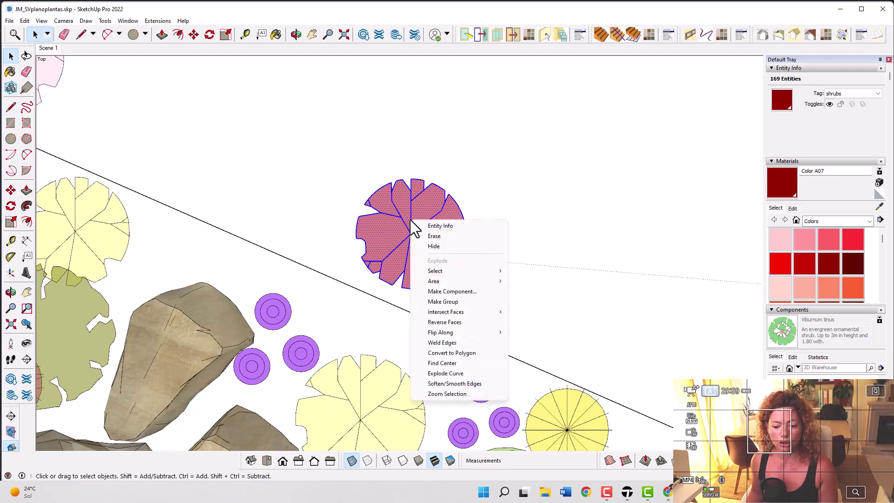
left_click(449, 292)
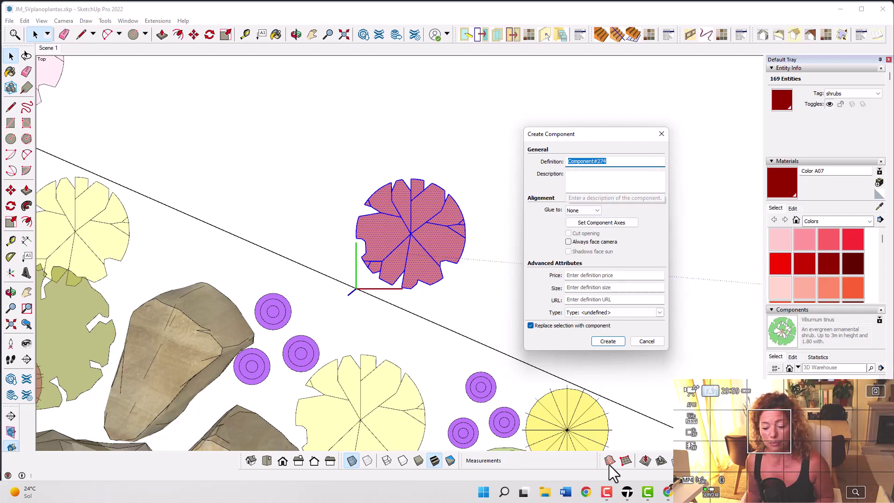
- Switch to the RHS plants website in the browser and open its Shrubs page
left_click(611, 428)
scroll(538, 320, "down", 9)
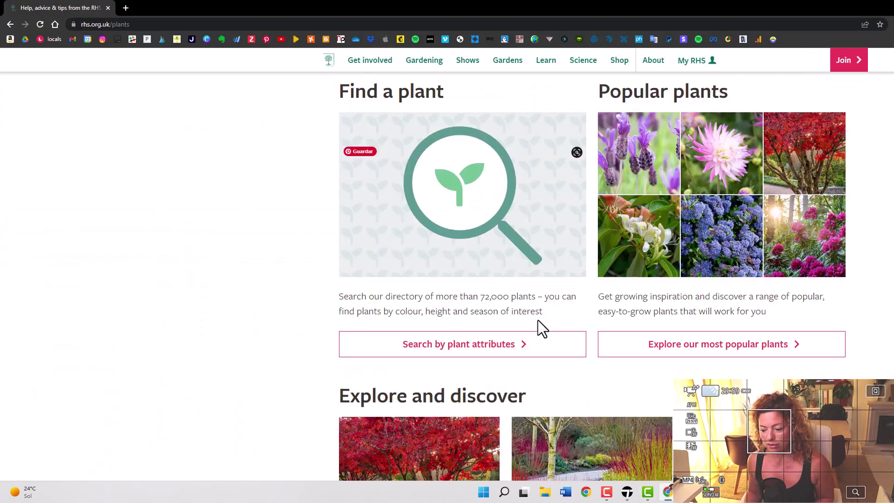
scroll(567, 325, "up", 7)
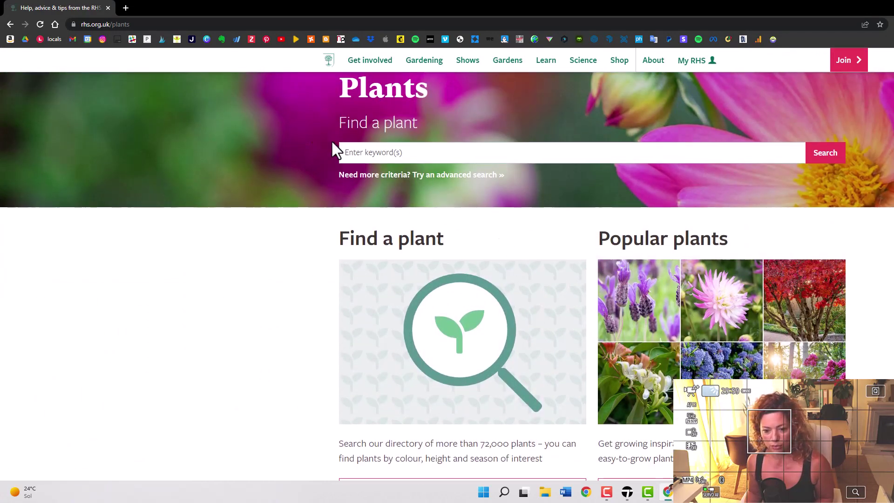
scroll(546, 219, "up", 2)
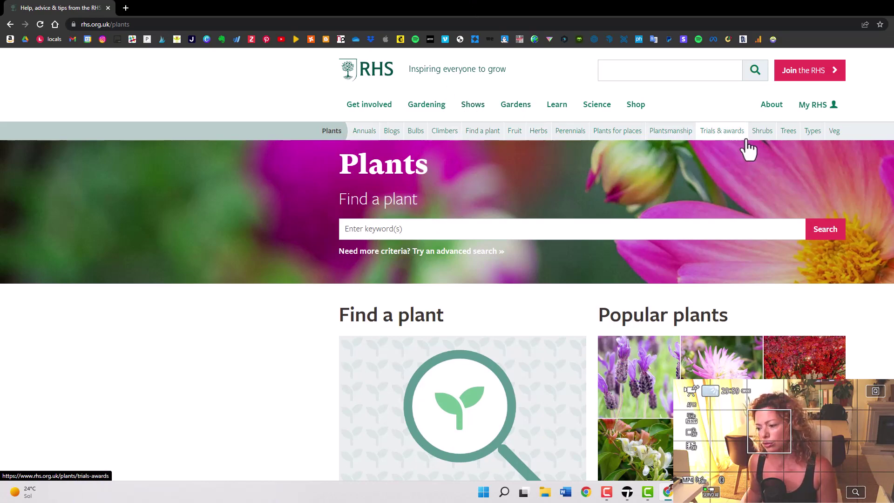
left_click(760, 133)
scroll(450, 215, "down", 9)
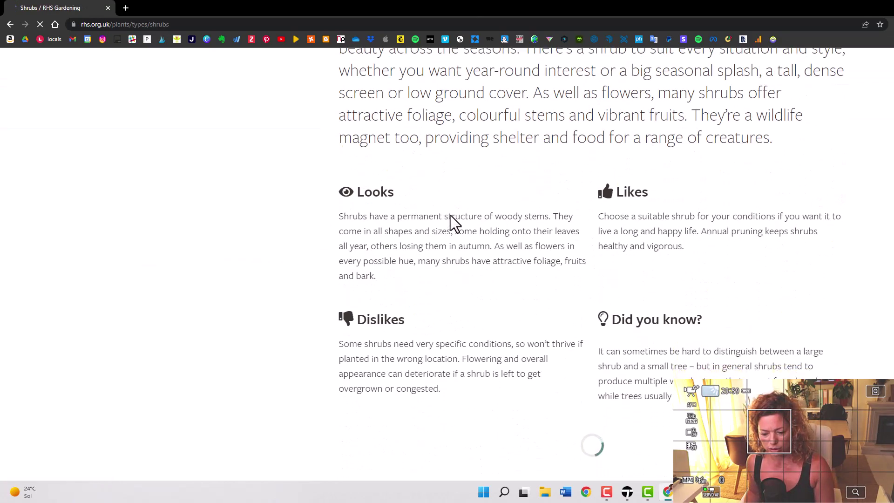
- Open the Autumn-interest shrubs page and, from its recommended shrubs, the details of Ceanothus 'Autumnal Blue'
scroll(623, 193, "down", 12)
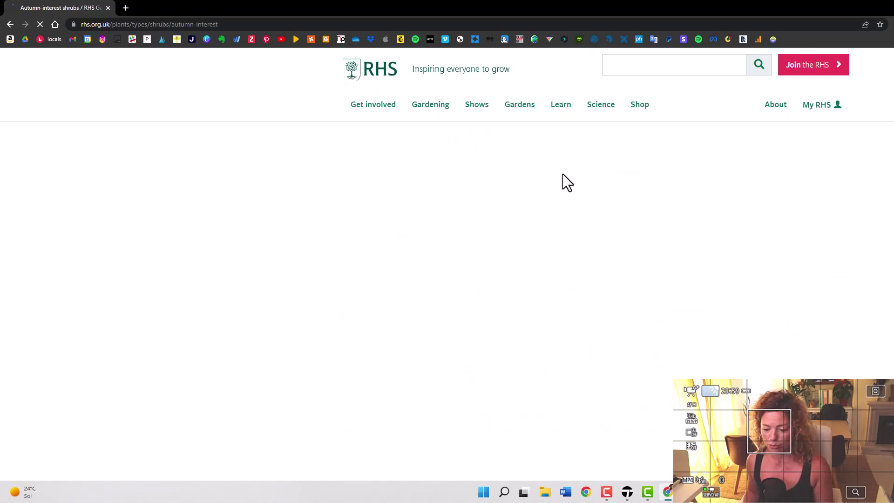
scroll(469, 247, "down", 10)
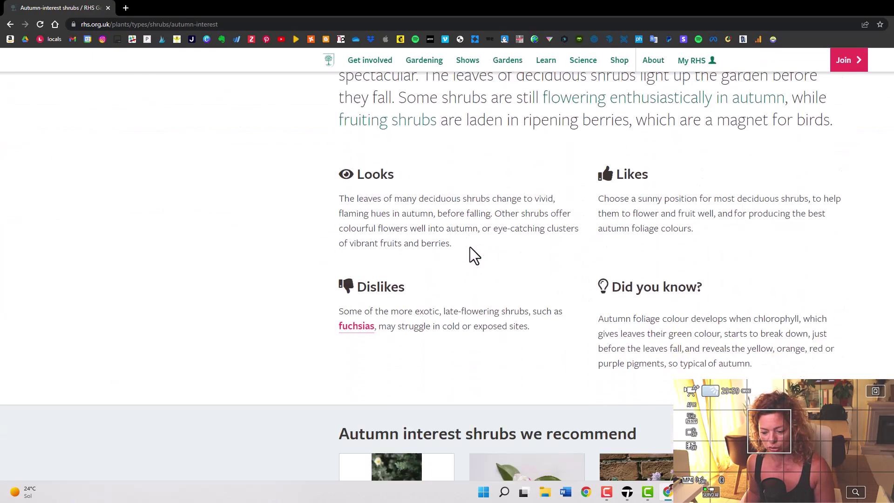
scroll(471, 252, "down", 7)
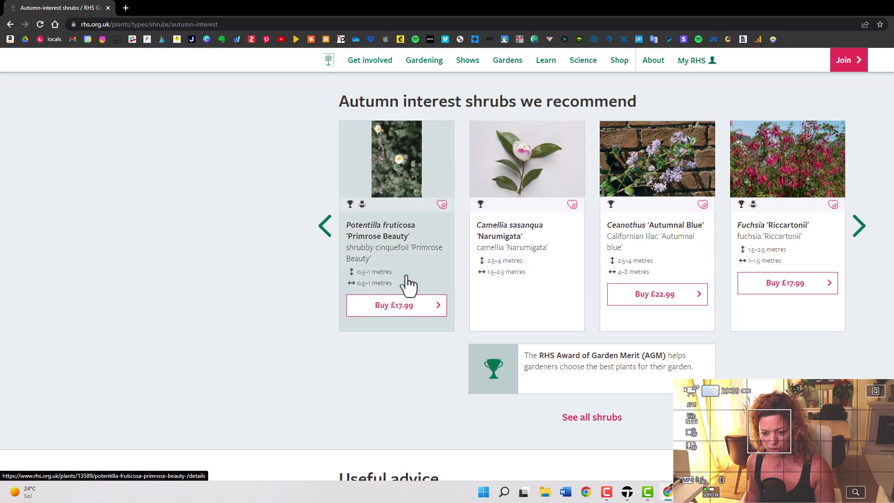
scroll(373, 305, "up", 2)
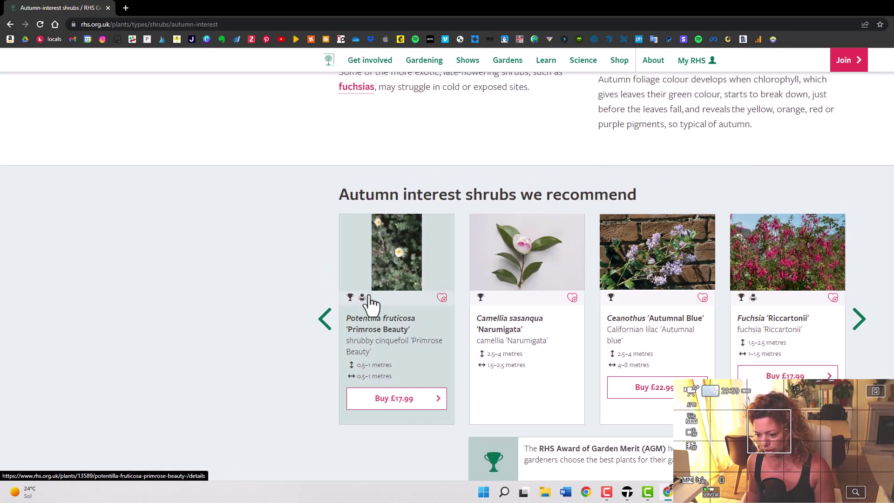
scroll(371, 305, "down", 9)
scroll(479, 295, "up", 5)
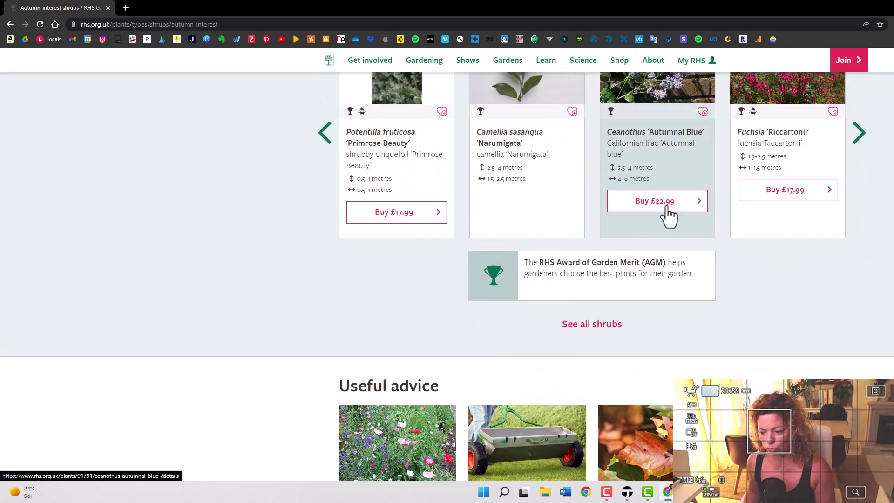
scroll(670, 215, "up", 2)
left_click(652, 176)
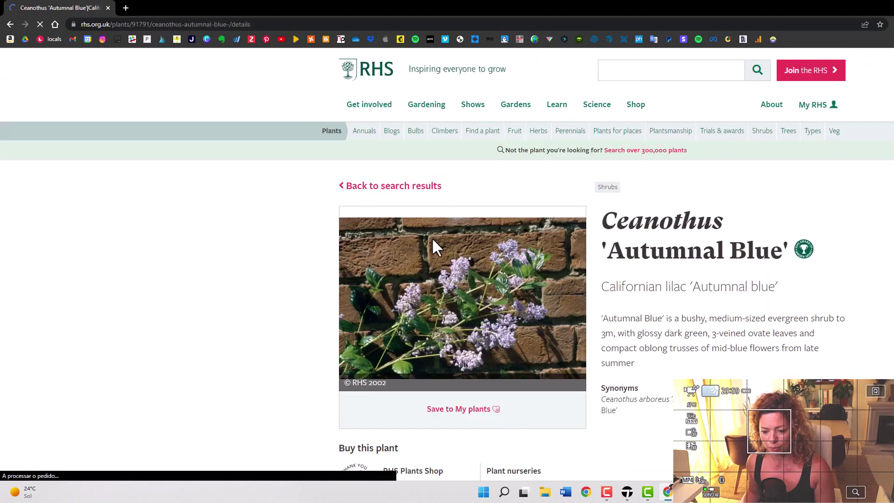
scroll(451, 253, "down", 3)
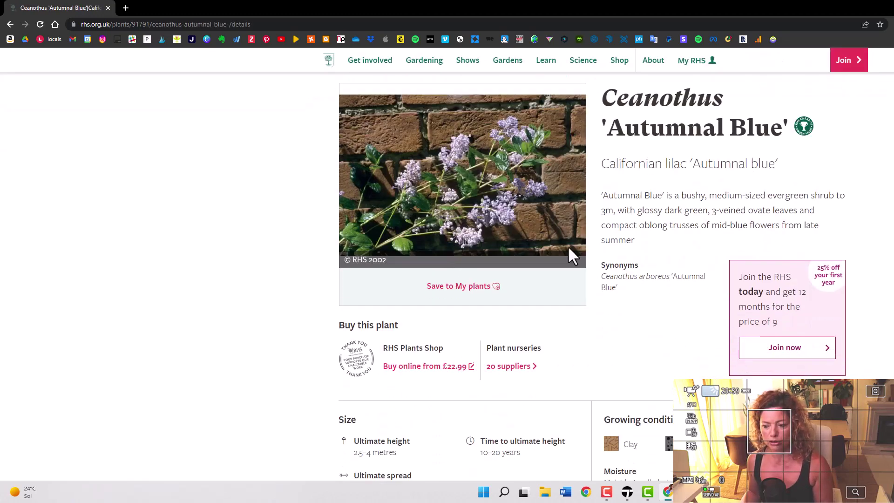
scroll(569, 248, "up", 3)
left_click_drag(606, 216, 786, 249)
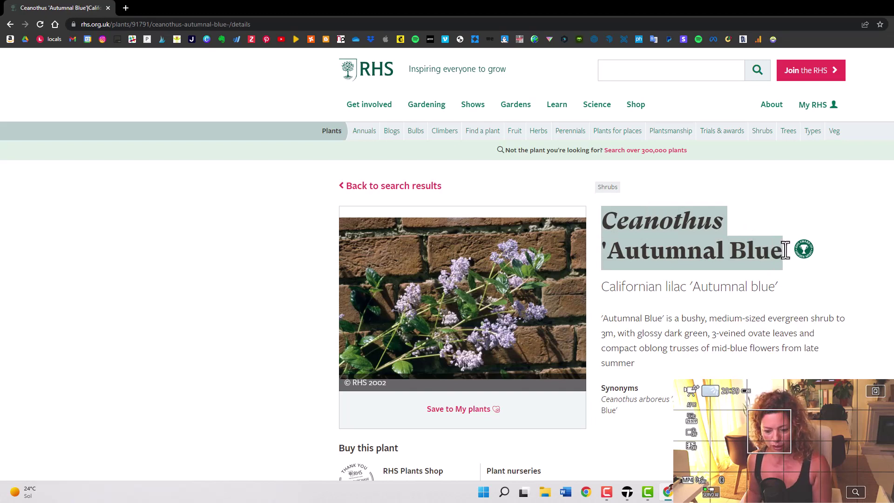
key("alt+Tab")
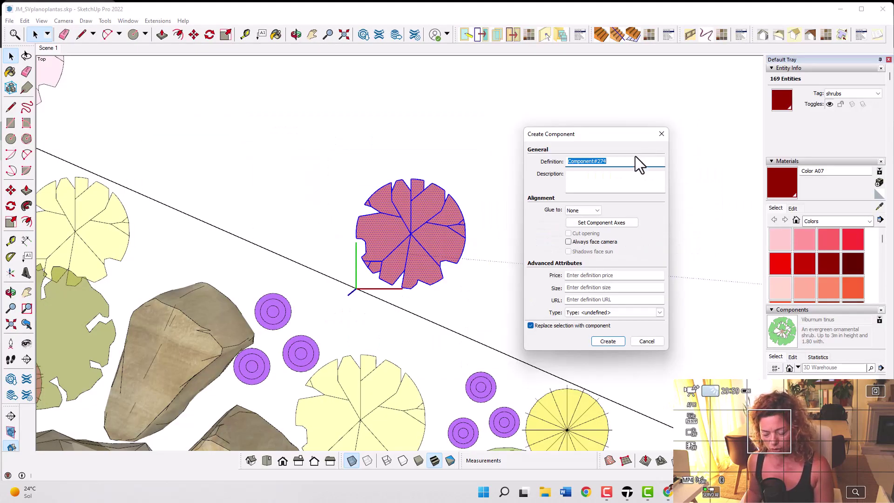
left_click_drag(620, 163, 538, 161)
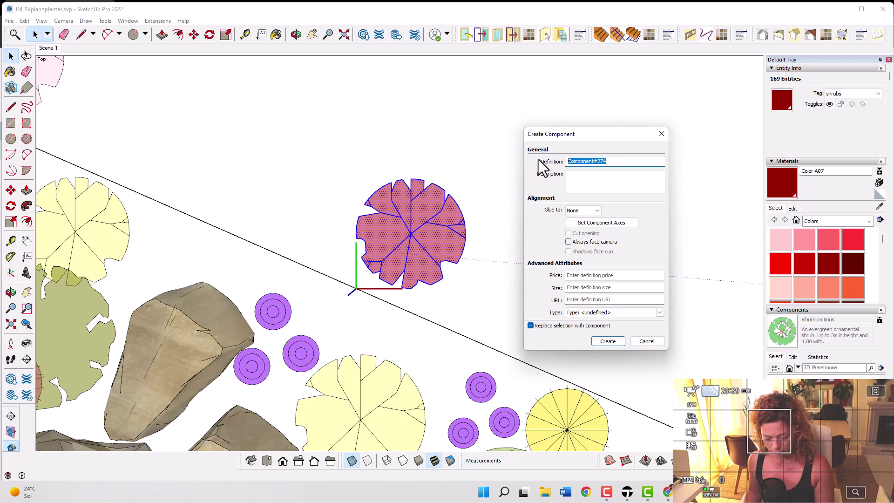
key("alt+Tab")
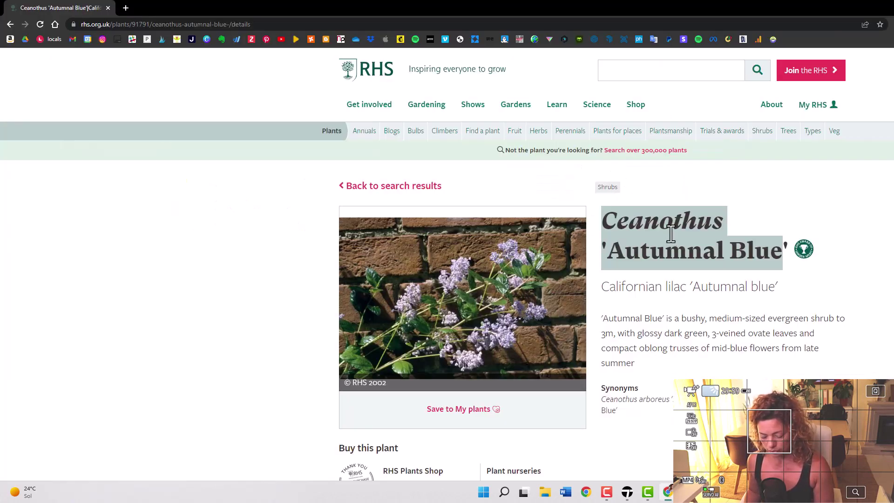
left_click(604, 217)
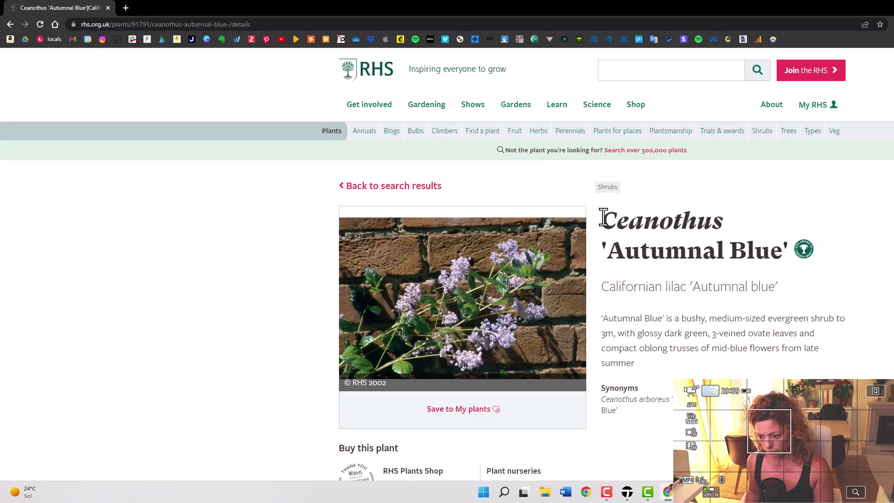
- Copy the full plant name Ceanothus 'Autumnal Blue' from the RHS page into the new SketchUp component's Definition, and begin editing its Description
left_click_drag(603, 217, 788, 256)
key("ctrl+c")
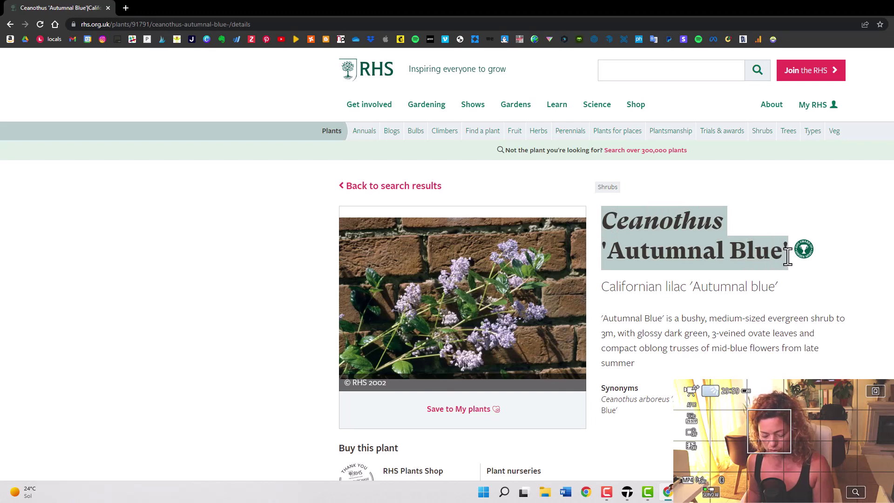
key("alt+Tab")
left_click_drag(618, 160, 566, 161)
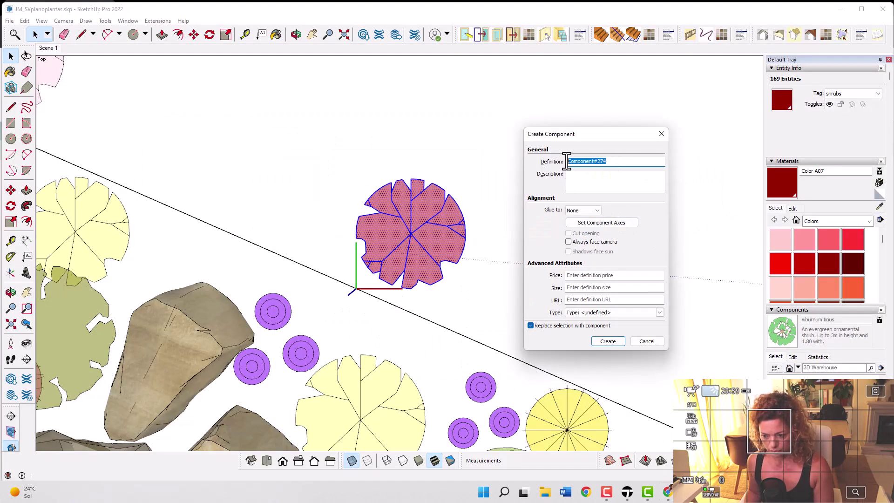
key("ctrl+v")
left_click(622, 181)
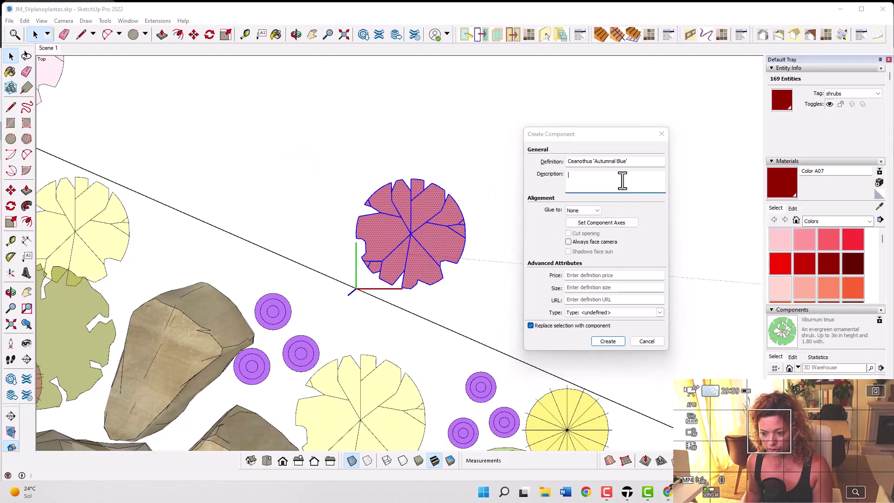
- Copy the plant's description paragraph from the RHS page into the component's Description and enable Always face camera with Shadows face sun off
key("alt+Tab")
scroll(641, 278, "down", 2)
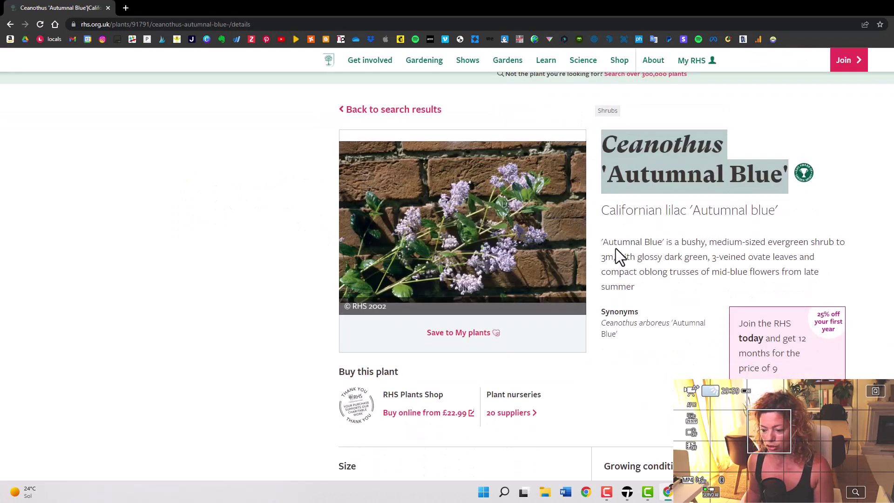
left_click_drag(649, 287, 601, 243)
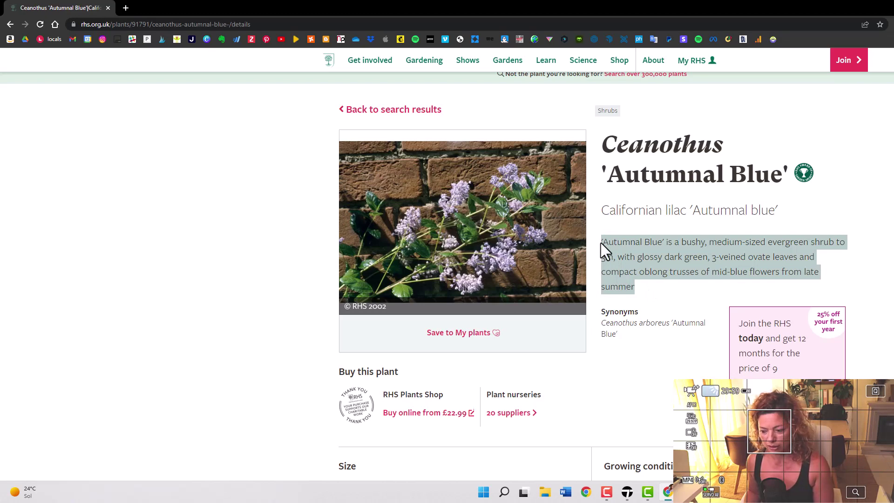
key("alt+Tab")
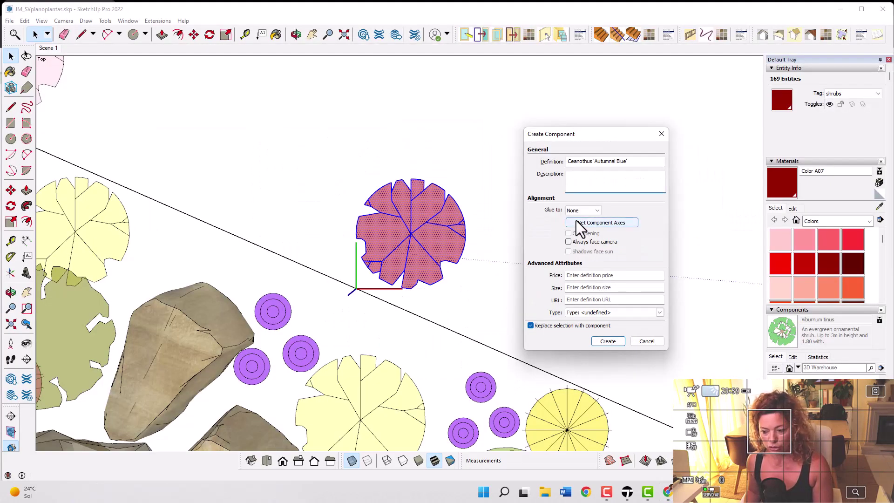
key("ctrl+v")
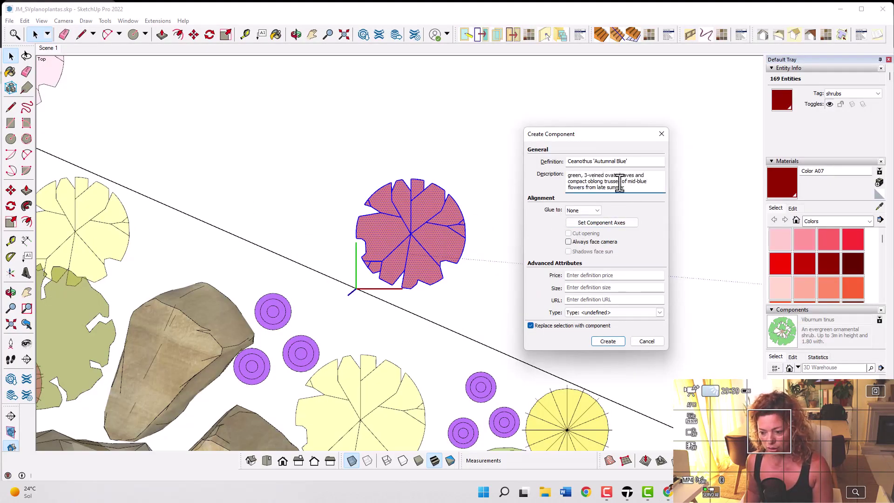
left_click_drag(612, 183, 595, 183)
key("ctrl+a")
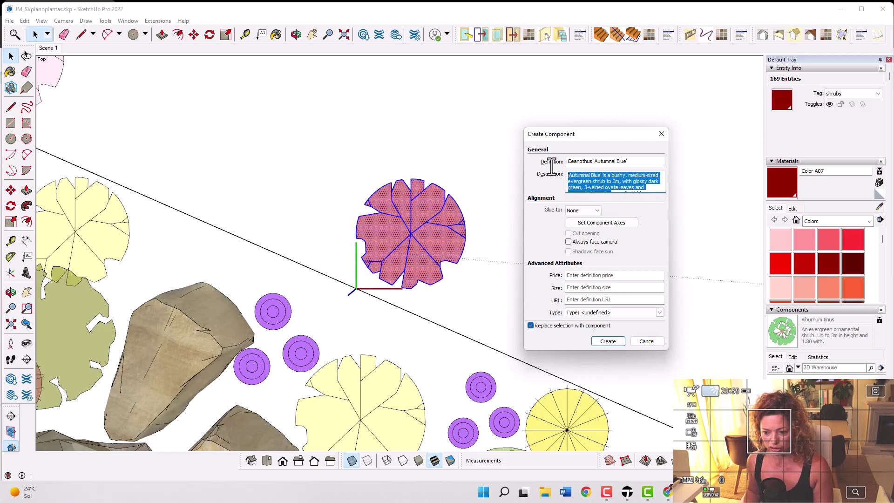
left_click(634, 186)
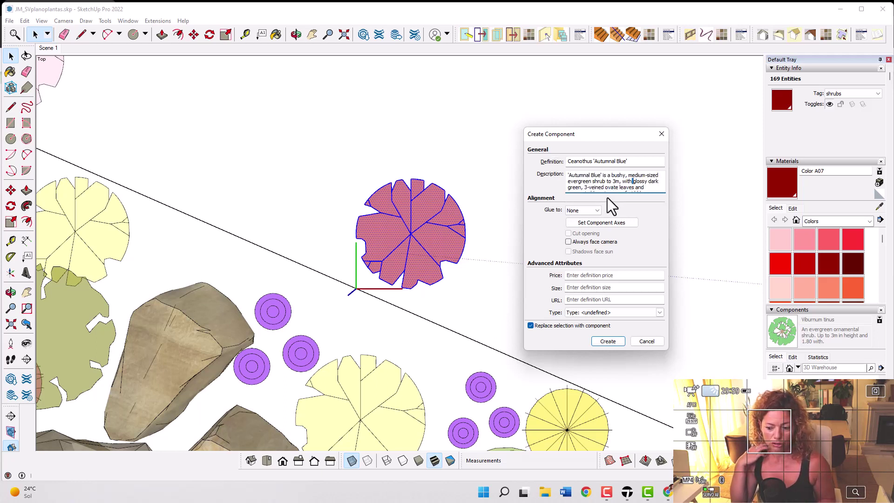
left_click(569, 242)
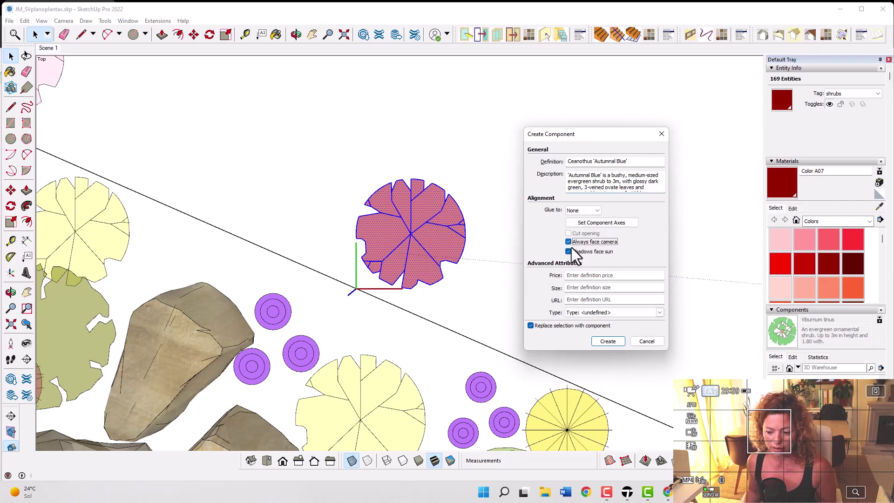
left_click(568, 252)
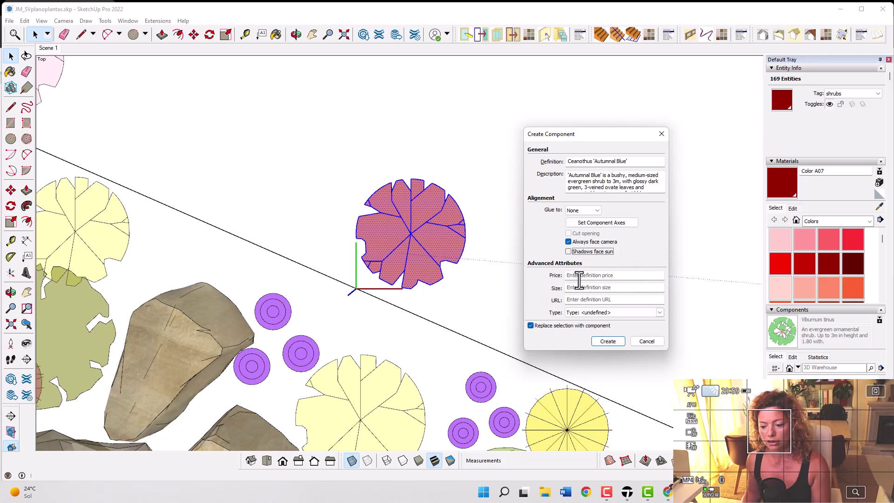
- Set the component's Price to 22.99, taken from the RHS page's online price, and its Size to 5 lt
key("alt+Tab")
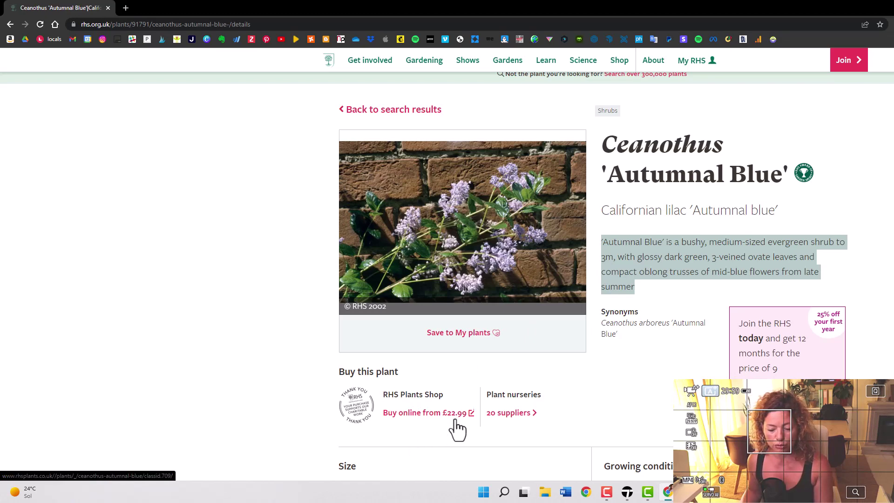
key("alt+Tab")
left_click(643, 275)
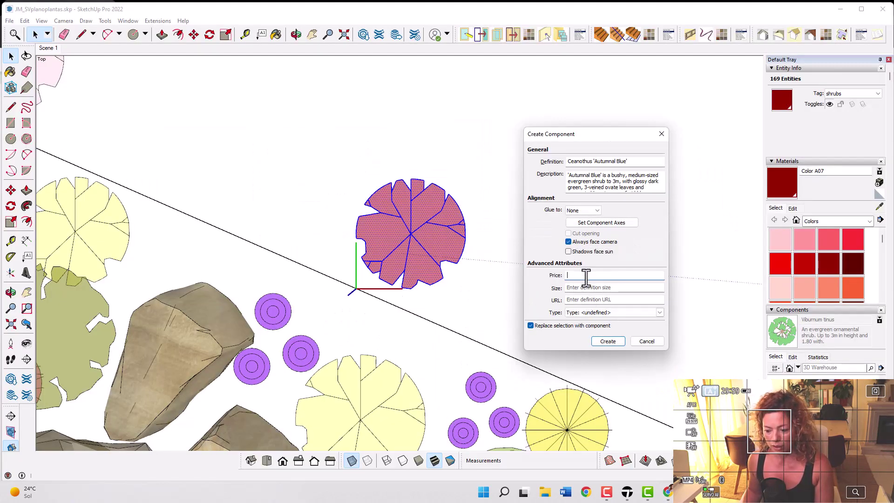
type("22.99")
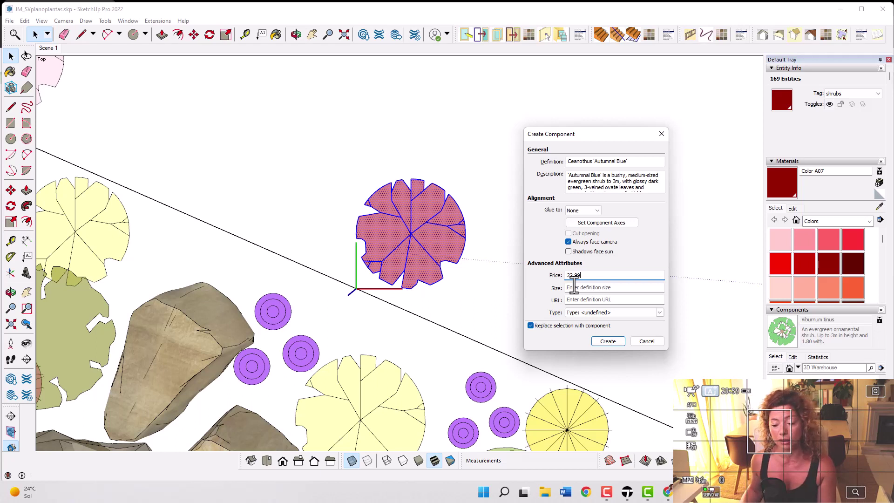
left_click(583, 287)
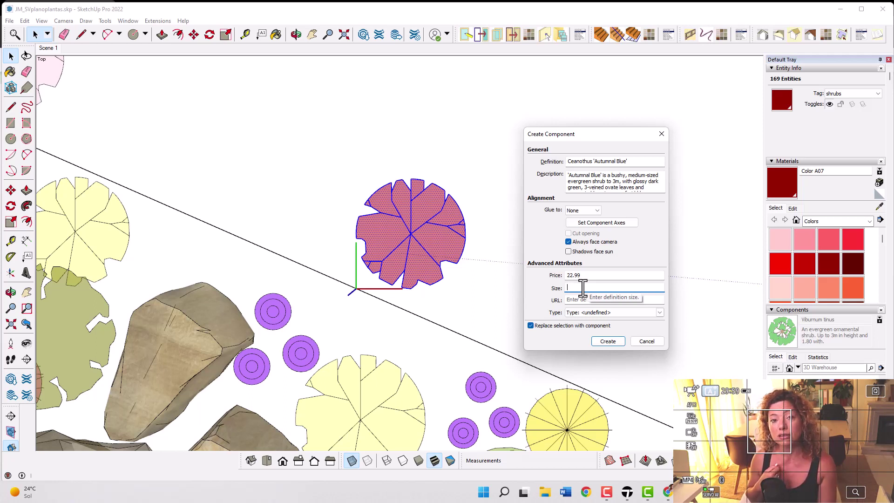
type("5 lt")
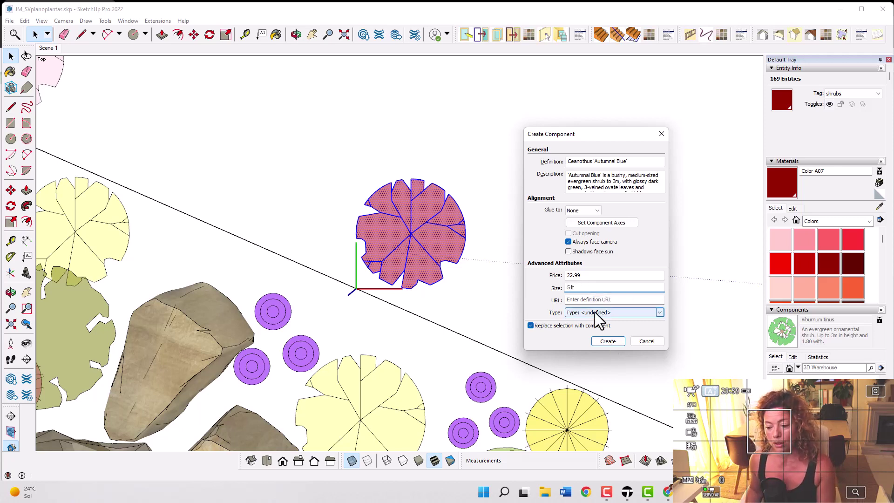
- Copy the web address of the Ceanothus 'Autumnal Blue' RHS page into the component's URL attribute
left_click(591, 299)
key("alt+Tab")
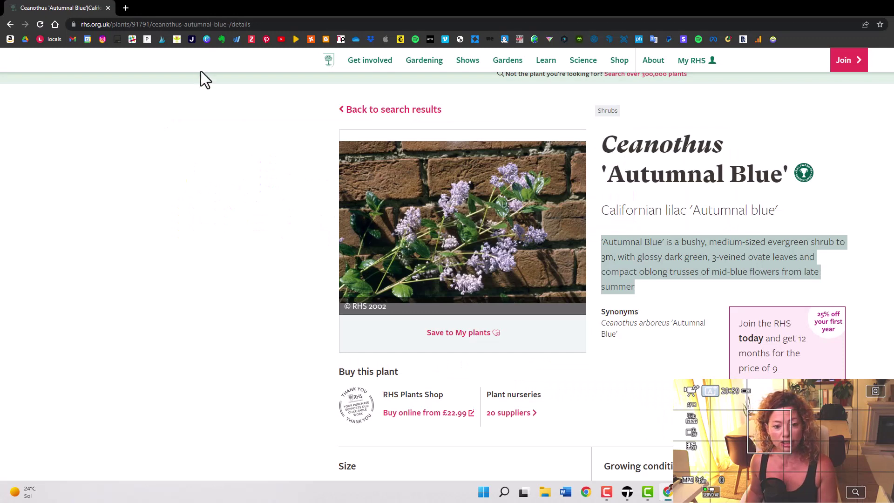
left_click(216, 21)
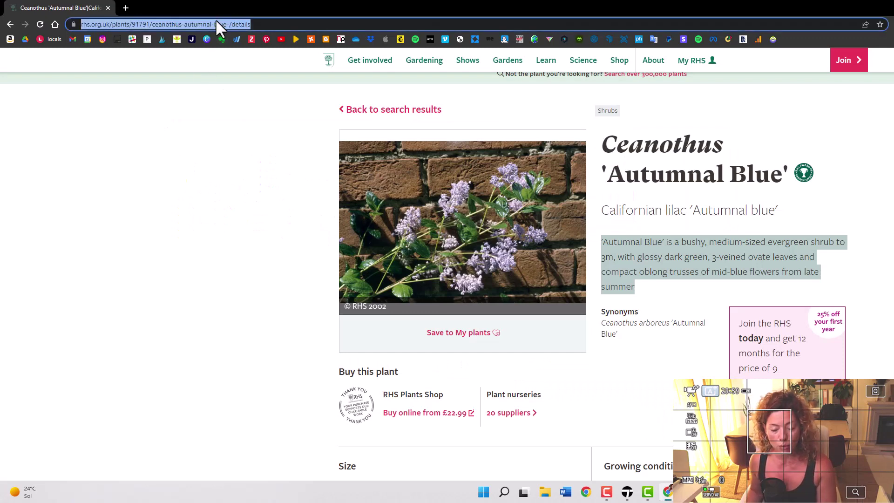
key("ctrl+c")
key("alt+Tab")
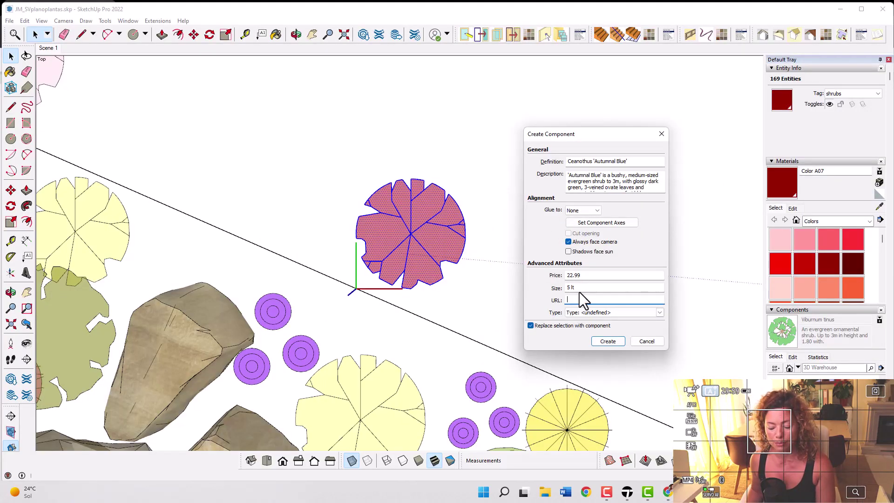
key("ctrl+v")
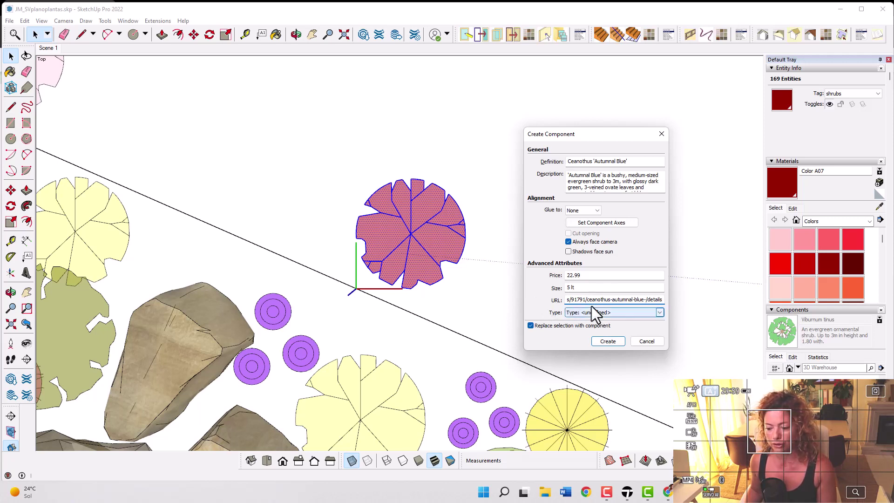
left_click(660, 312)
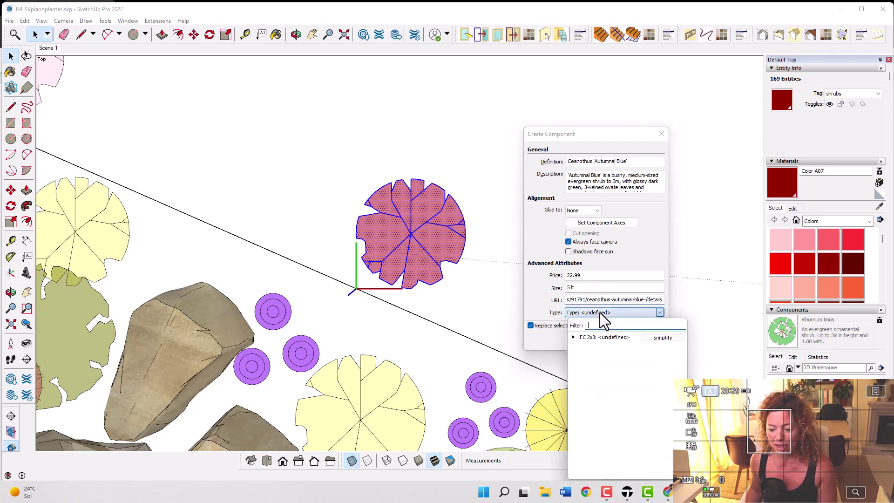
left_click(572, 337)
left_click(573, 337)
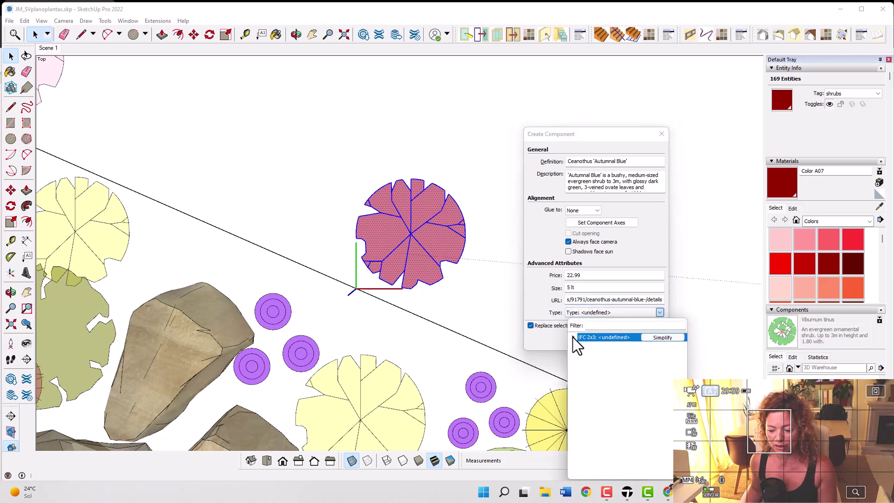
left_click(531, 305)
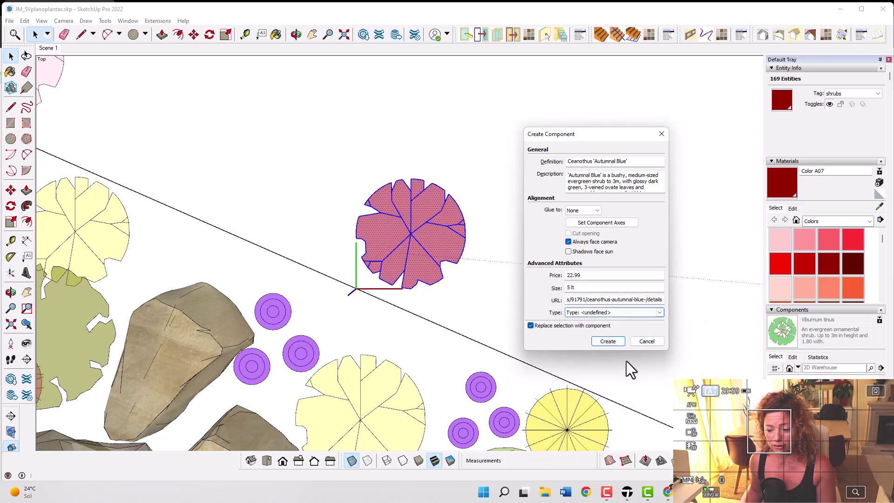
- Create the Ceanothus 'Autumnal Blue' component and paste a copy of it beside the original above the triangular planting bed
left_click(608, 342)
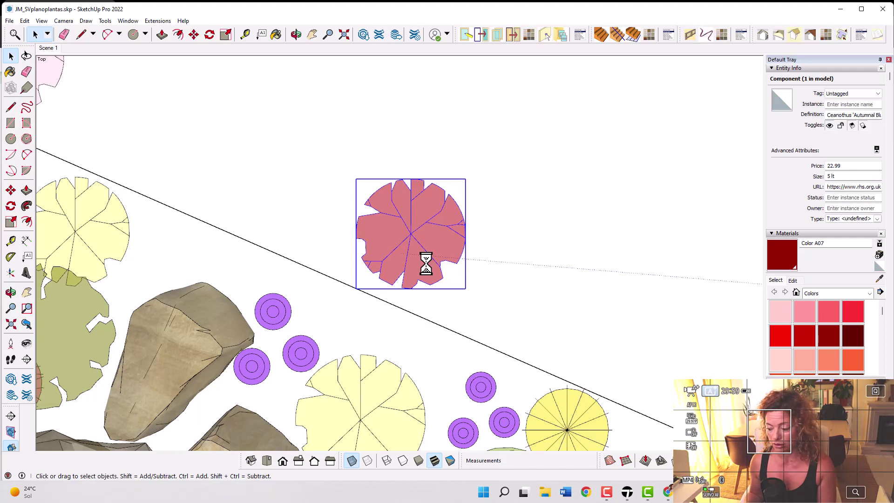
scroll(445, 207, "down", 5)
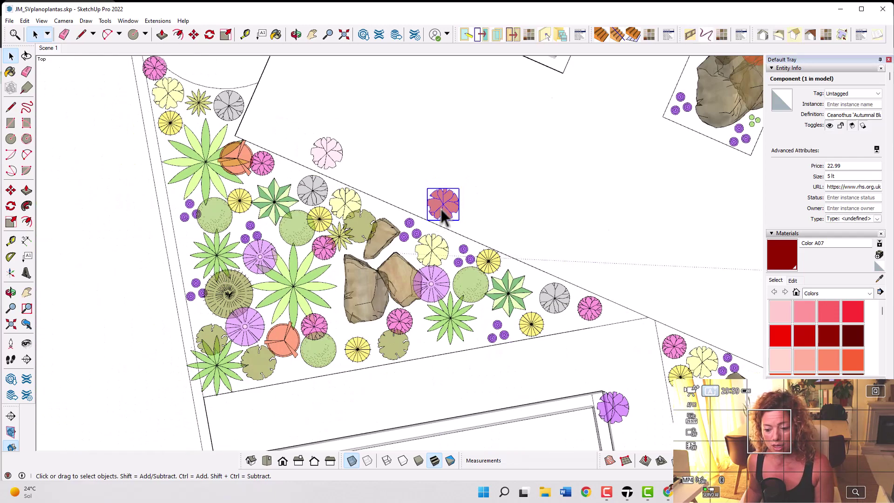
key("ctrl+v")
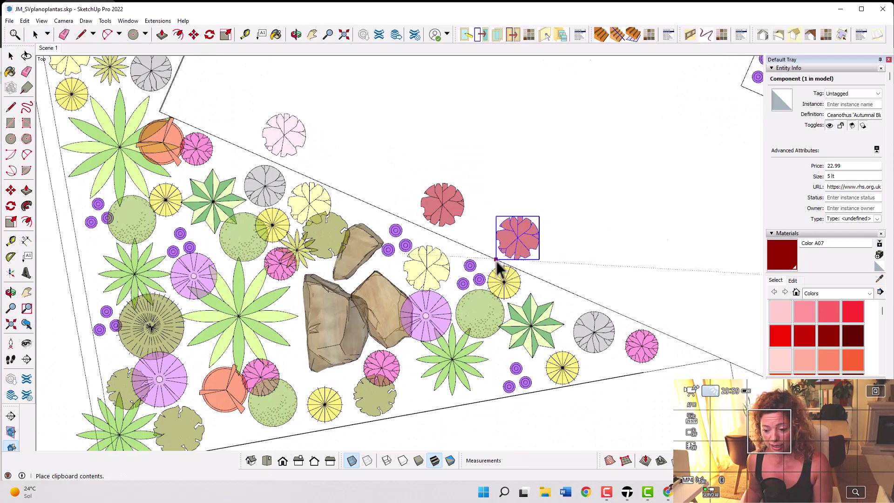
left_click(497, 268)
scroll(485, 260, "up", 4)
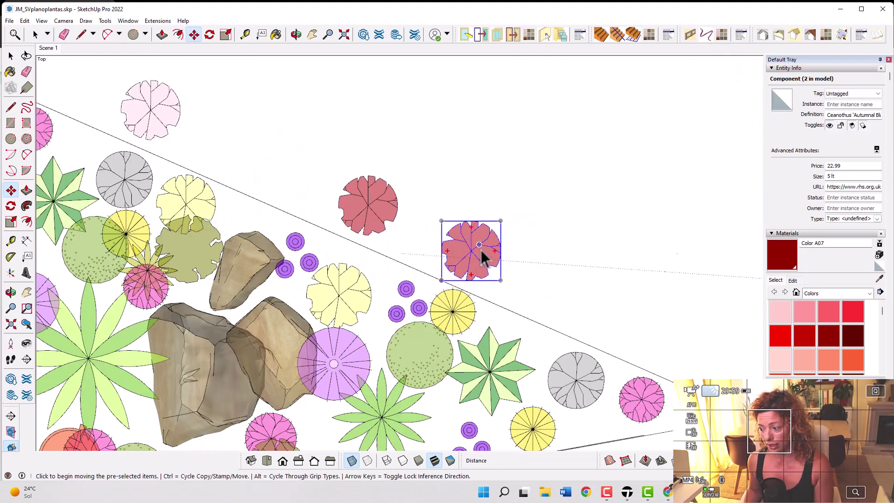
key("space")
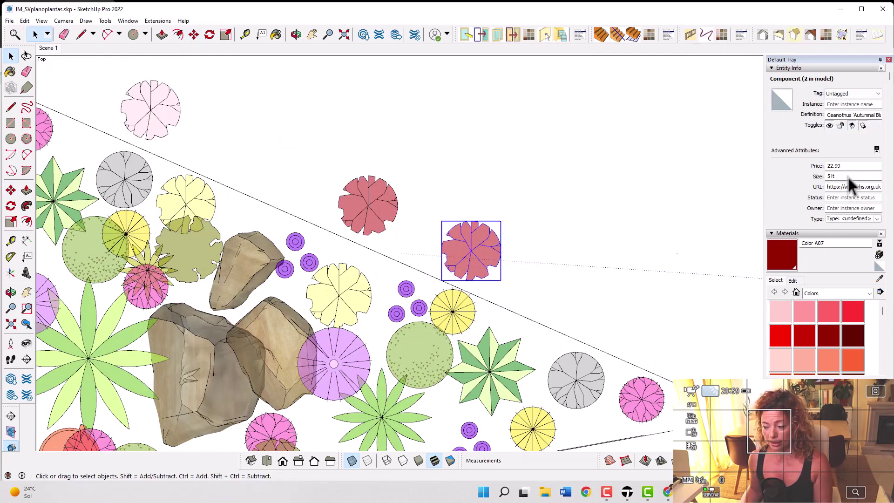
- Find Ceanothus 'Autumnal Blue' among the in-model components and save it under that name in the Plants2DLibrarySketchUP folder
left_click(773, 233)
left_click(771, 68)
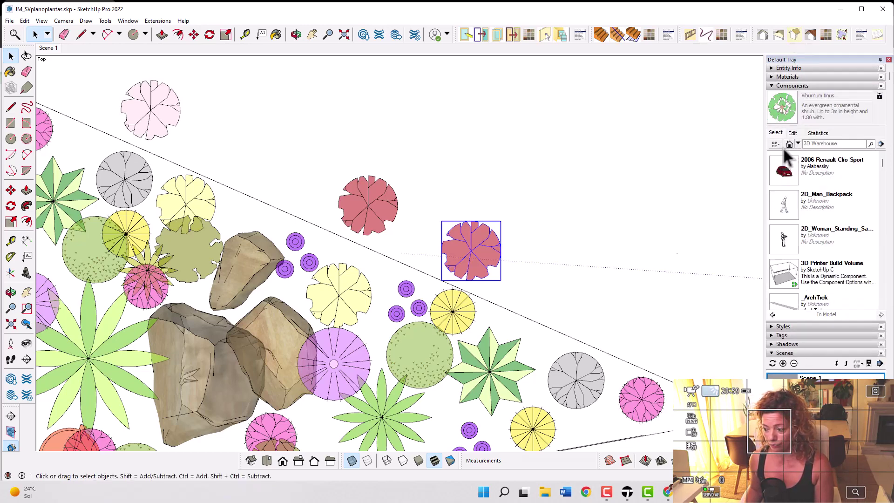
scroll(800, 186, "down", 8)
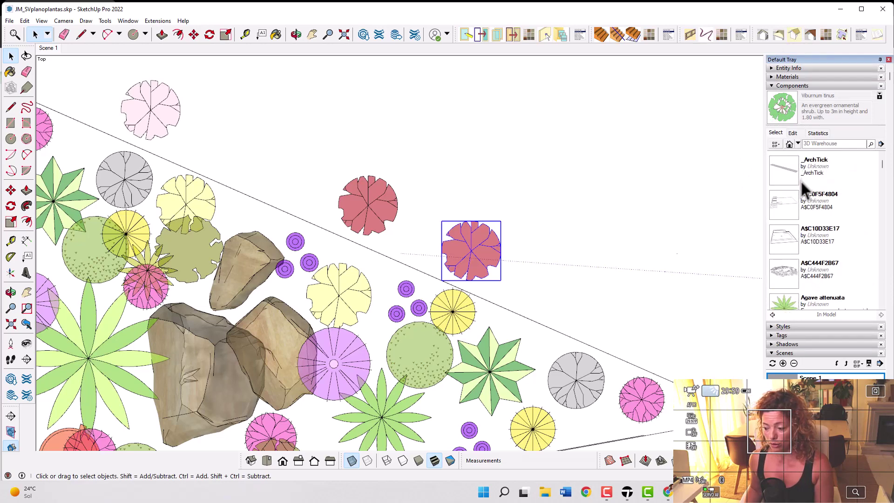
scroll(827, 215, "down", 10)
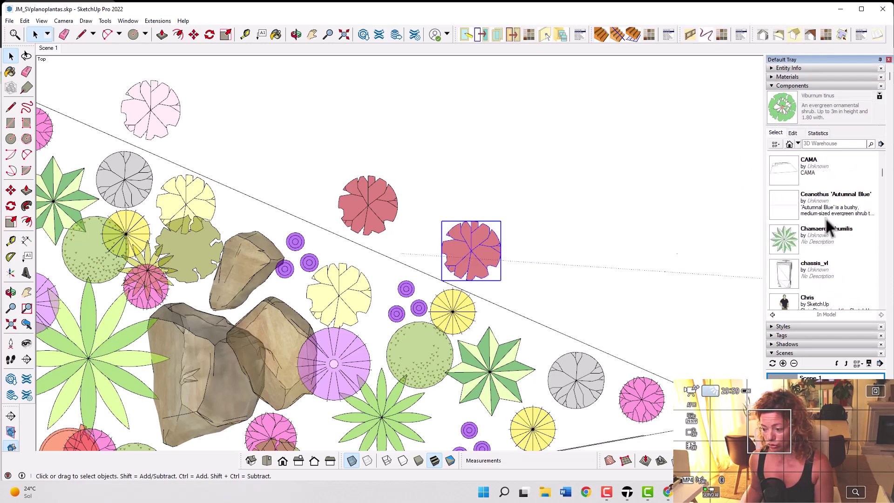
scroll(824, 221, "down", 3)
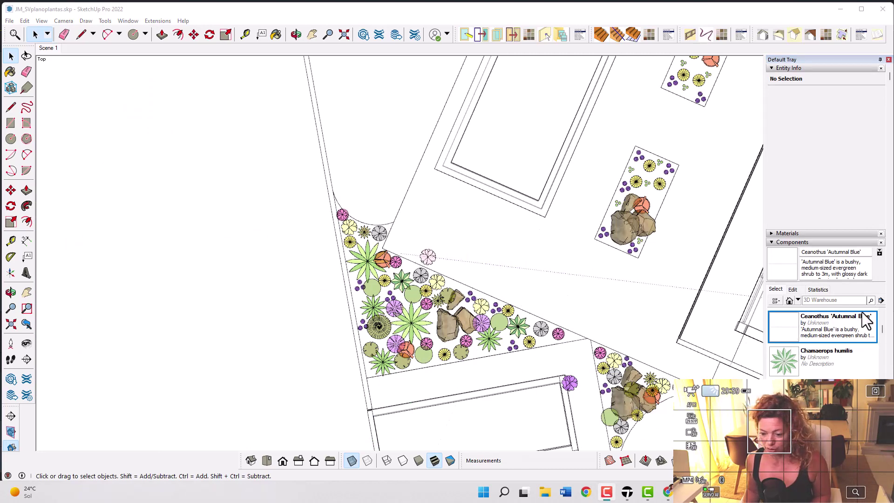
right_click(787, 324)
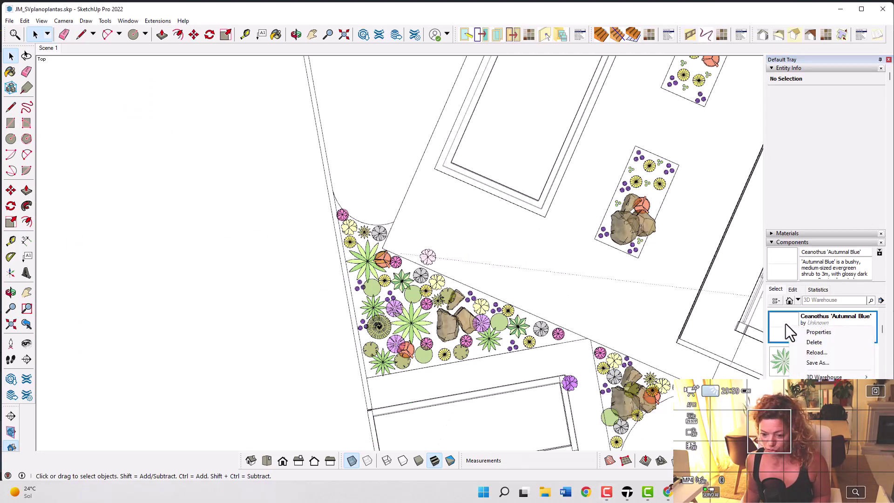
left_click(818, 362)
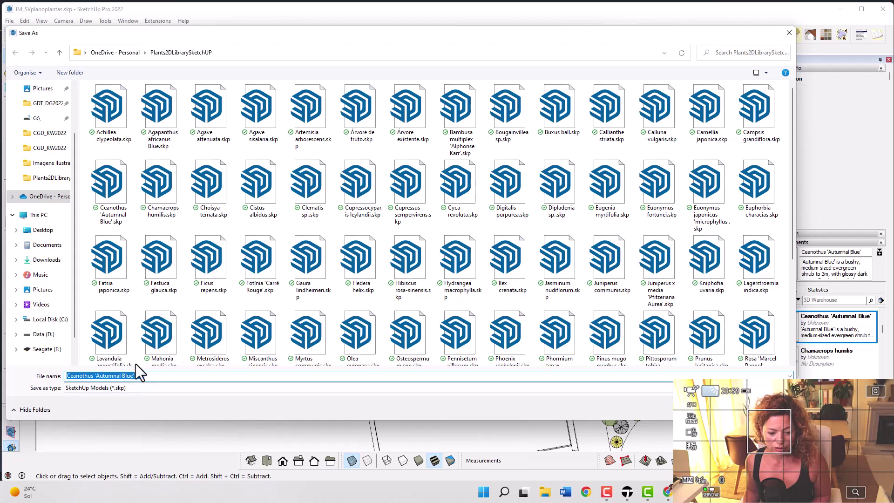
key("Return")
- Place two overlapping instances of the Ceanothus 'Autumnal Blue' component in the open area above the triangular planting bed
left_click(782, 326)
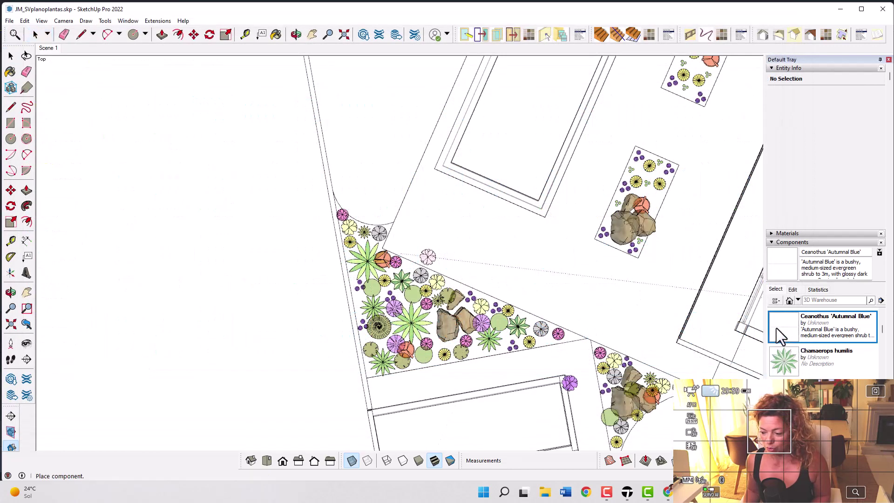
left_click(497, 303)
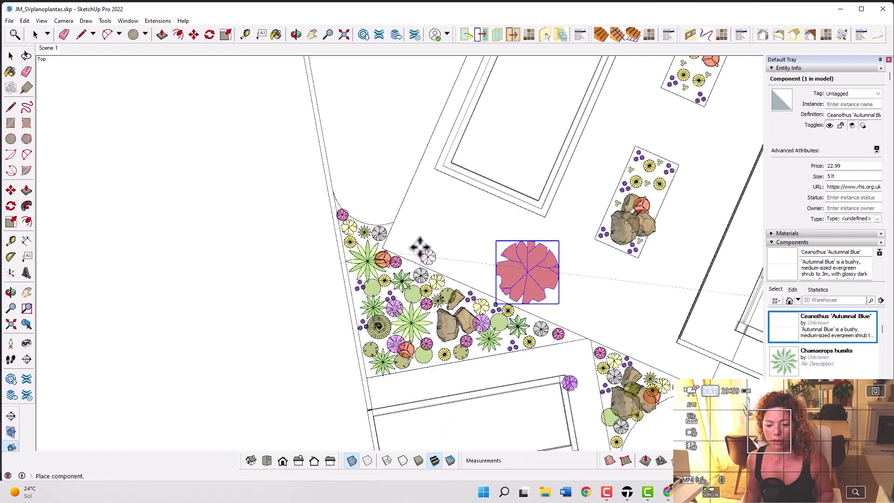
left_click(474, 285)
key("space")
scroll(448, 275, "up", 5)
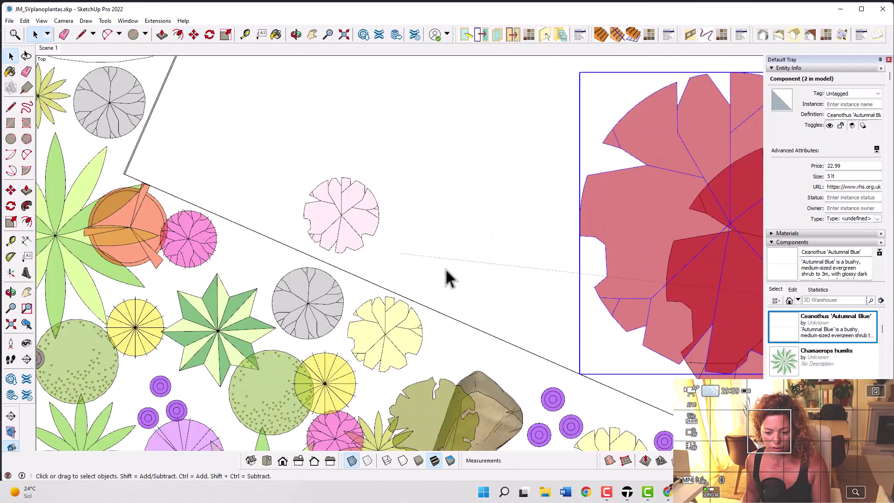
scroll(559, 233, "down", 3)
scroll(515, 236, "up", 4)
scroll(436, 289, "down", 3)
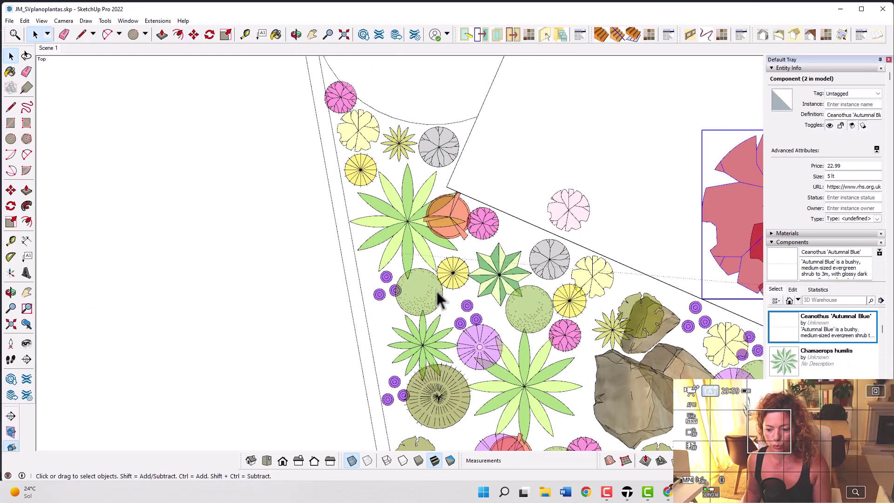
- Try to scale all the geometry inside the yellow Santolina component uniformly so that every instance resizes together
left_click(587, 282)
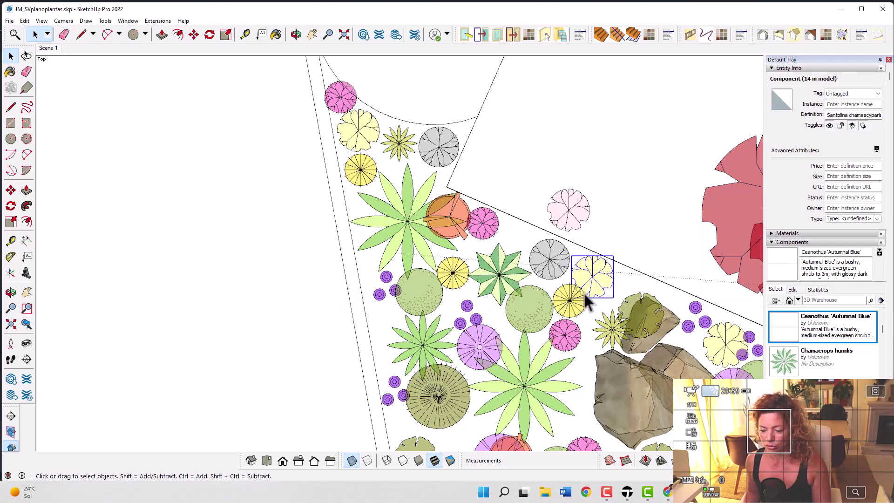
scroll(280, 305, "down", 3)
scroll(455, 295, "up", 4)
scroll(487, 291, "up", 2)
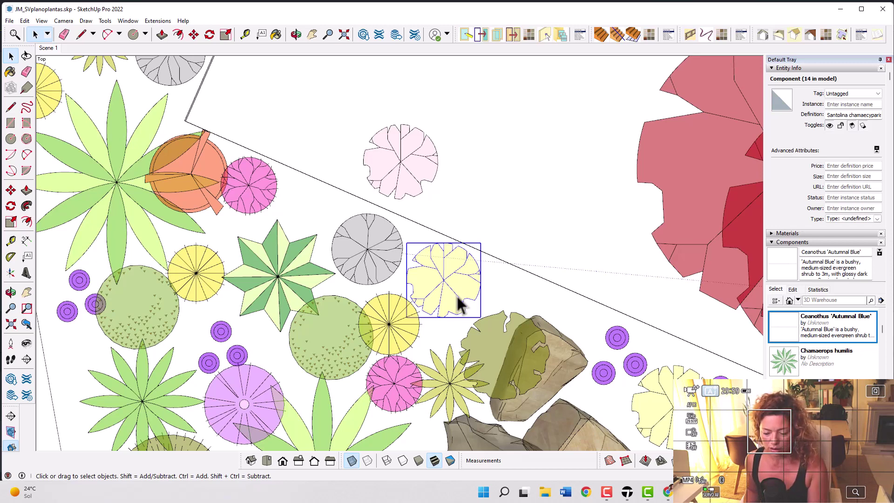
scroll(457, 297, "down", 2)
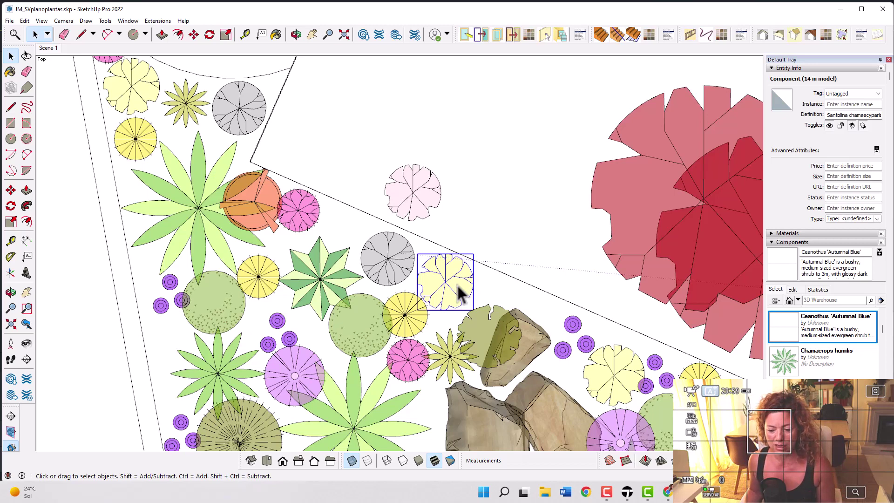
double_click(458, 293)
left_click_drag(515, 329, 385, 275)
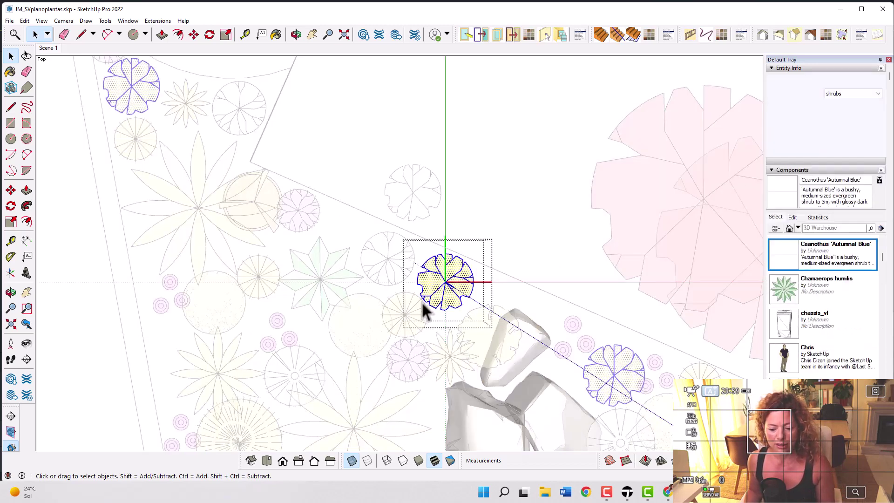
key("s")
left_click(474, 254)
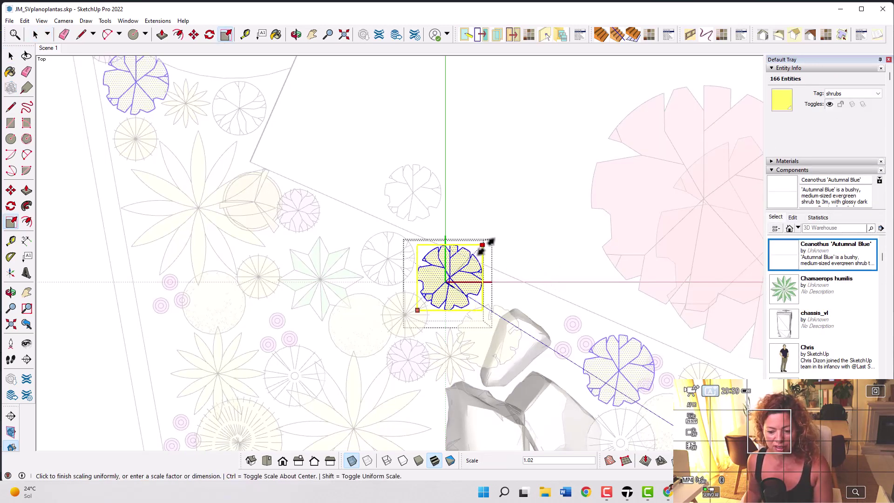
scroll(493, 237, "down", 4)
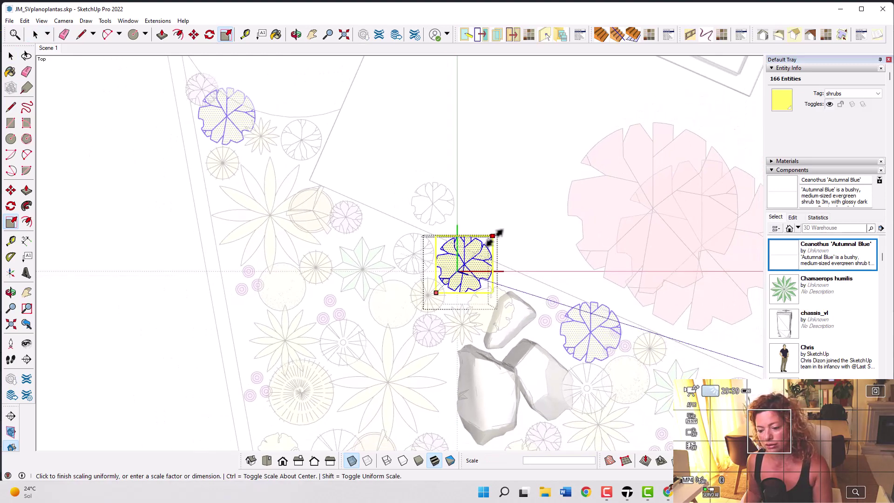
scroll(498, 233, "down", 3)
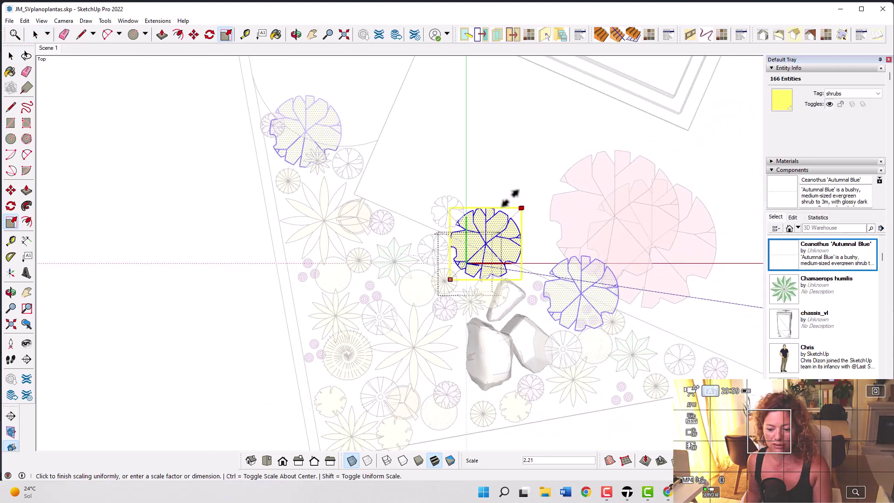
key("space")
scroll(457, 241, "down", 4)
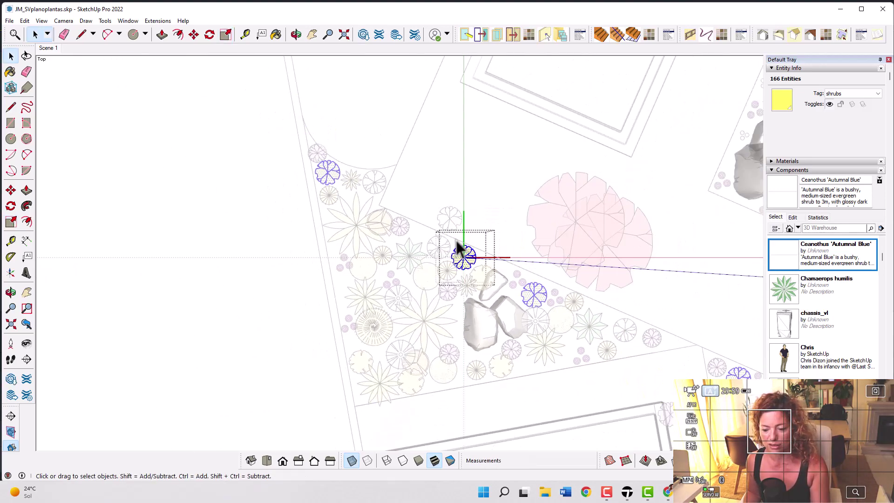
left_click(232, 266)
- Delete the upper-left of the two overlapping Ceanothus 'Autumnal Blue' instances and select the other one
scroll(505, 223, "up", 2)
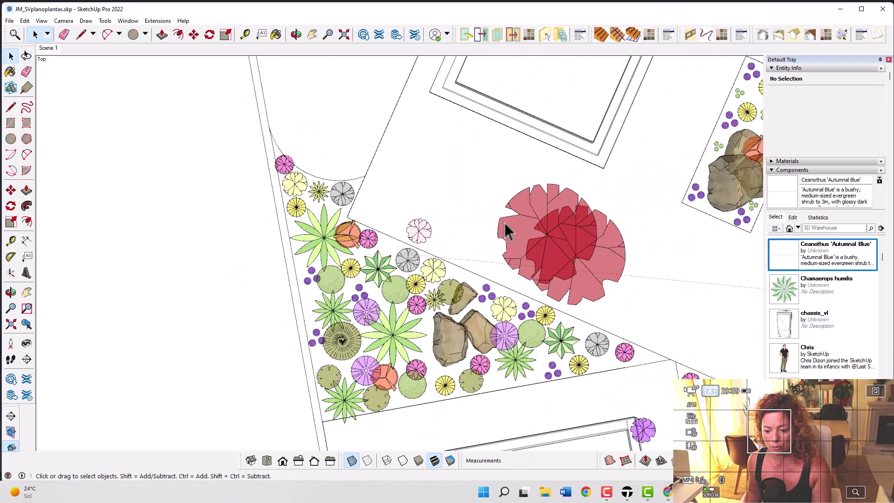
left_click(504, 223)
key("m")
left_click(508, 230)
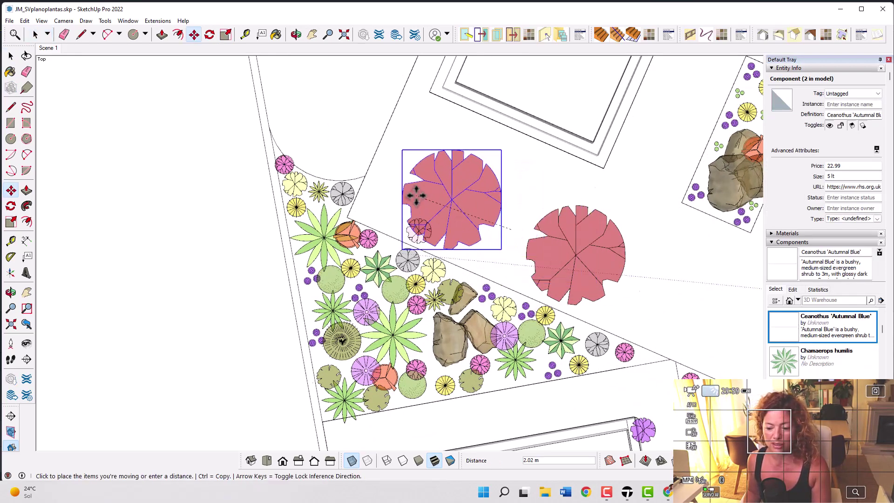
key("Escape")
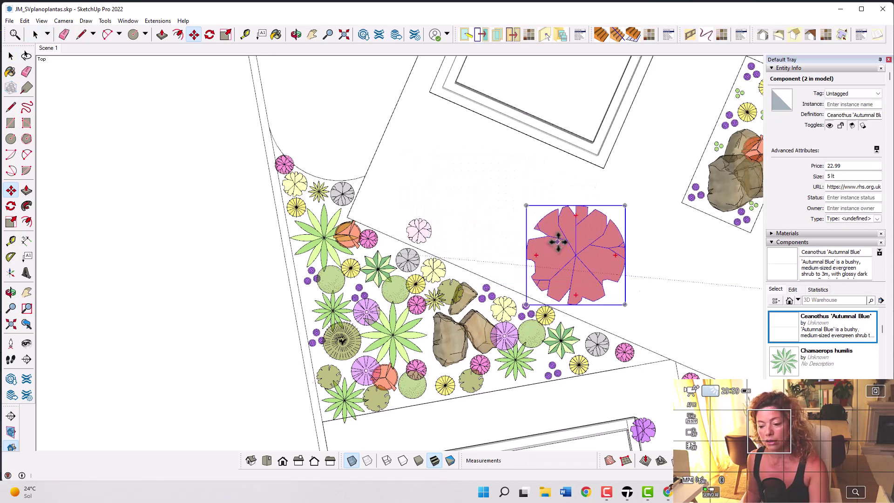
key("space")
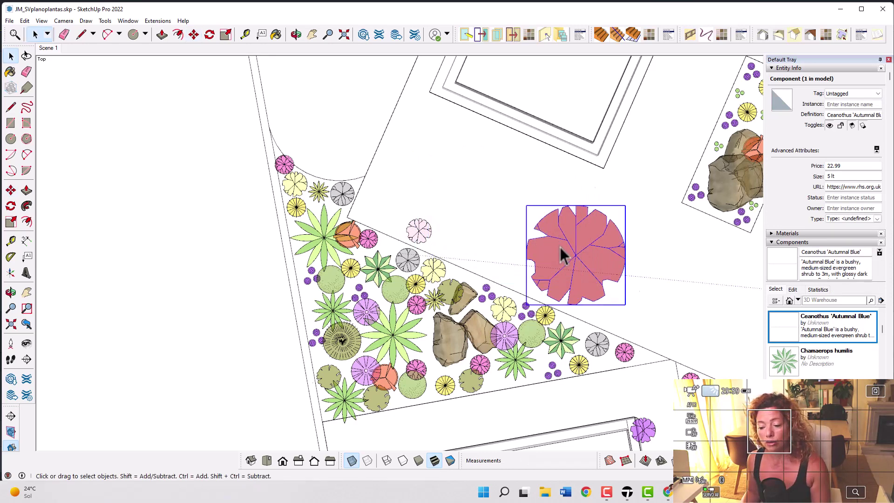
- Scale the Ceanothus 'Autumnal Blue' instance down uniformly from its corner by a factor of about 0.59
key("s")
left_click(625, 205)
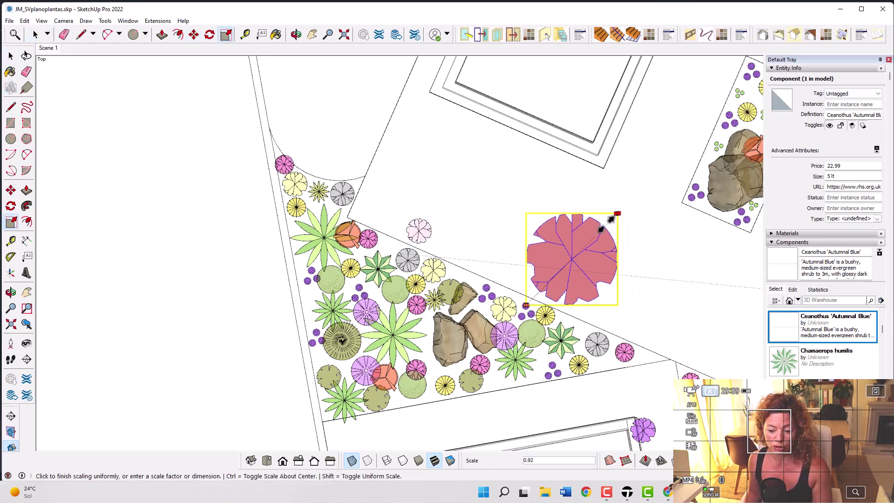
left_click(605, 229)
- Switch to the RHS page in Chrome, check the ultimate spread of Ceanothus 'Autumnal Blue', and return to SketchUp
key("alt+Tab")
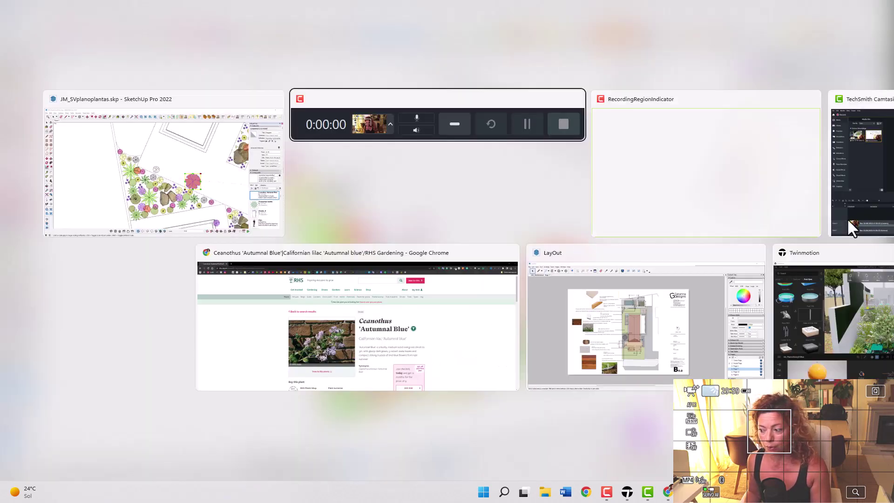
left_click(474, 297)
scroll(583, 316, "down", 5)
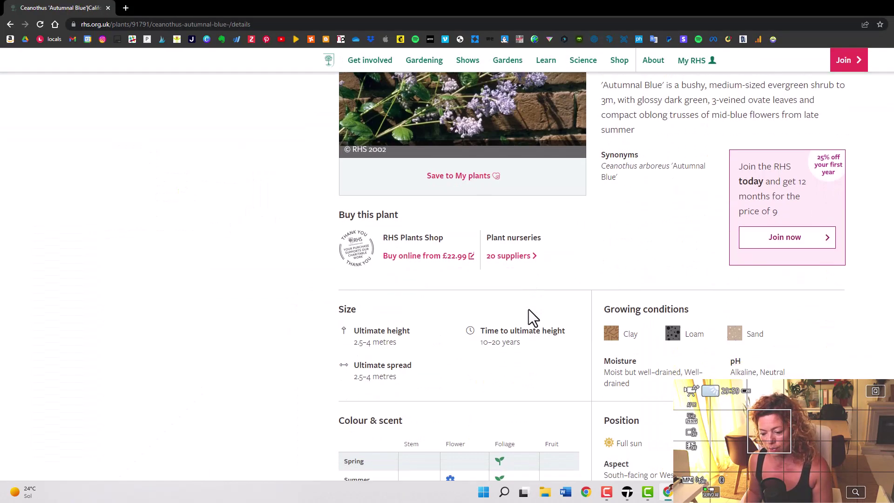
scroll(529, 309, "down", 2)
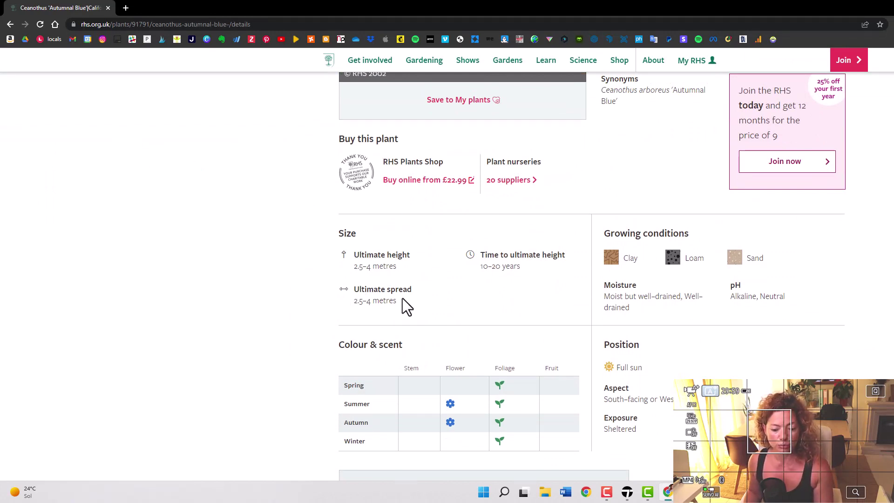
key("alt+Tab")
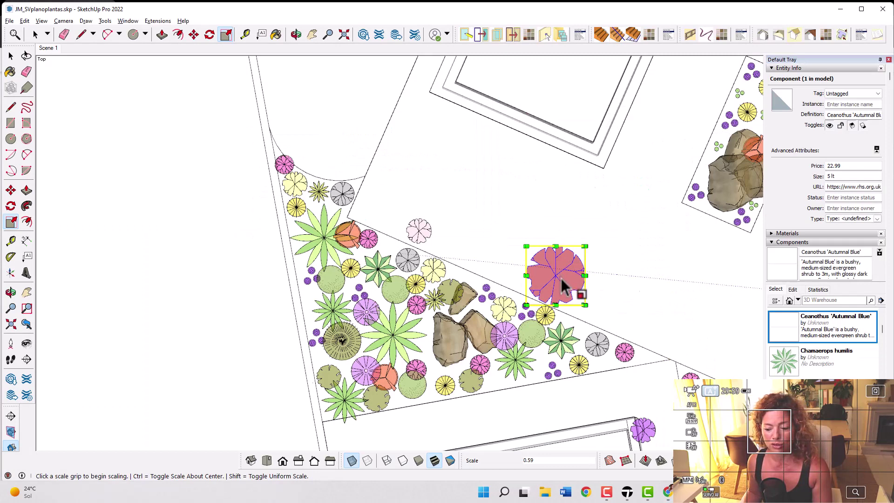
- Measure the width of the Ceanothus 'Autumnal Blue' symbol from edge to edge with the Tape Measure
scroll(516, 274, "up", 3)
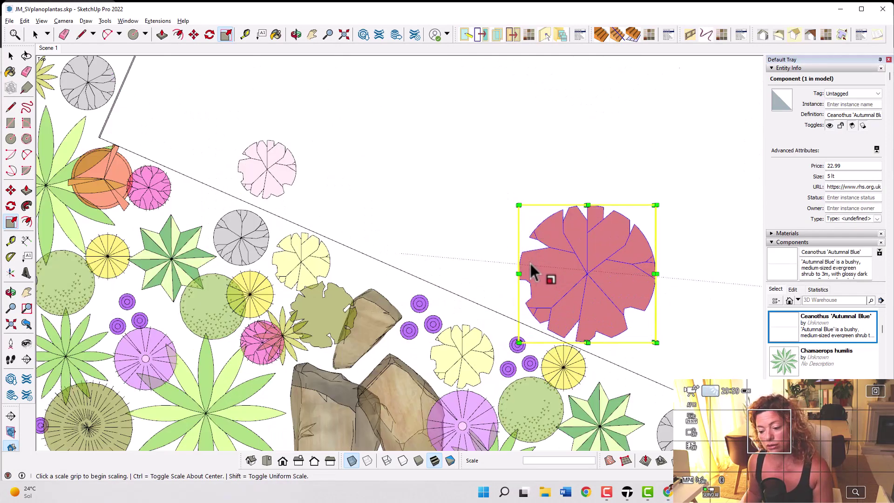
left_click(17, 242)
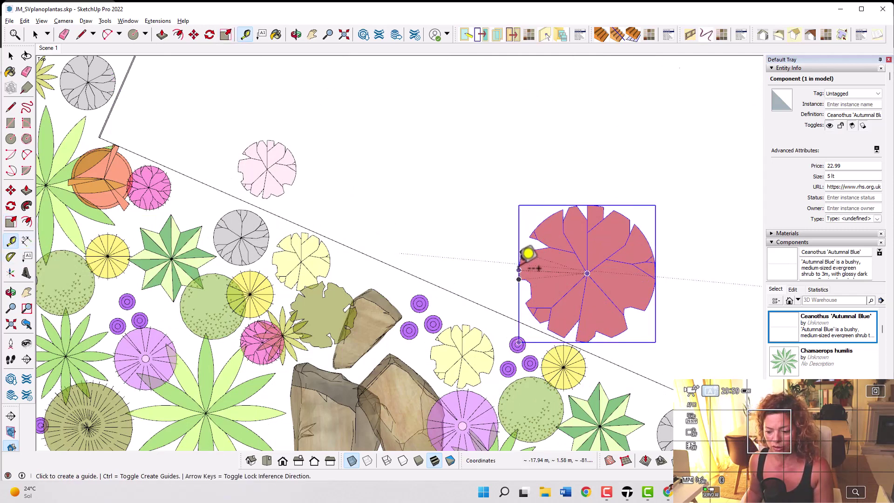
left_click(519, 271)
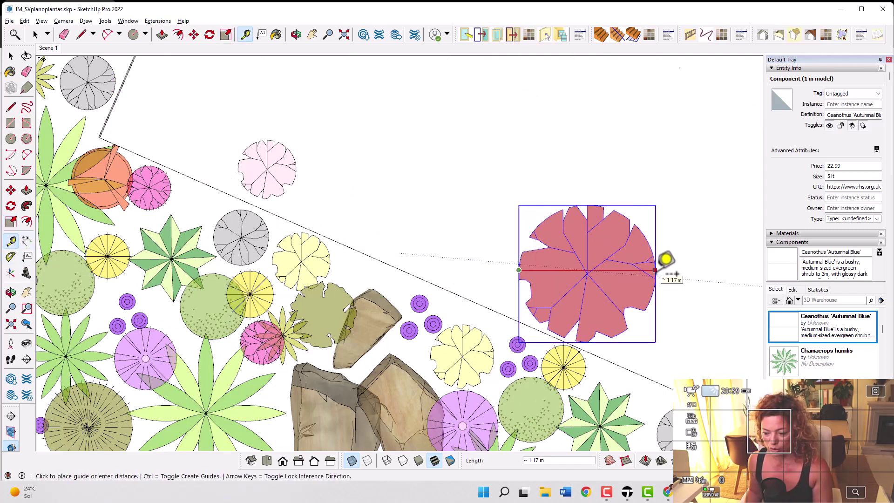
key("space")
- Scale all the geometry inside the Ceanothus 'Autumnal Blue' component uniformly by a factor of 2, and exit the component
scroll(499, 282, "down", 4)
double_click(536, 284)
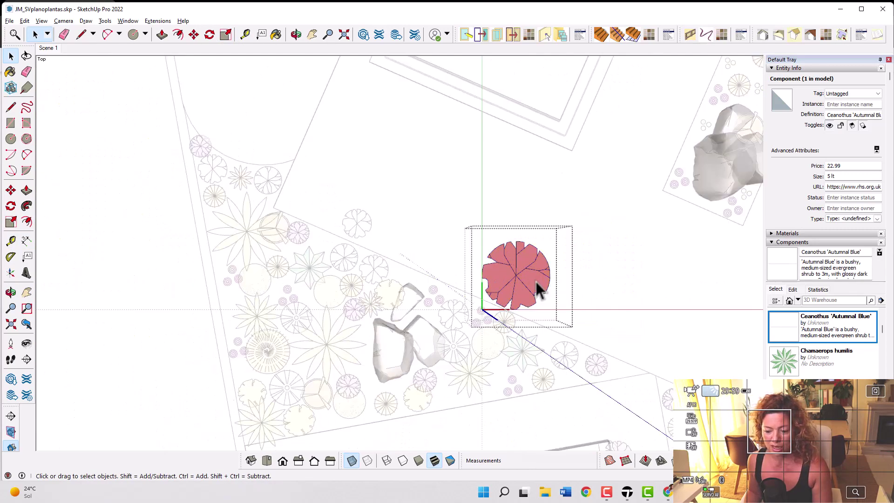
key("ctrl+a")
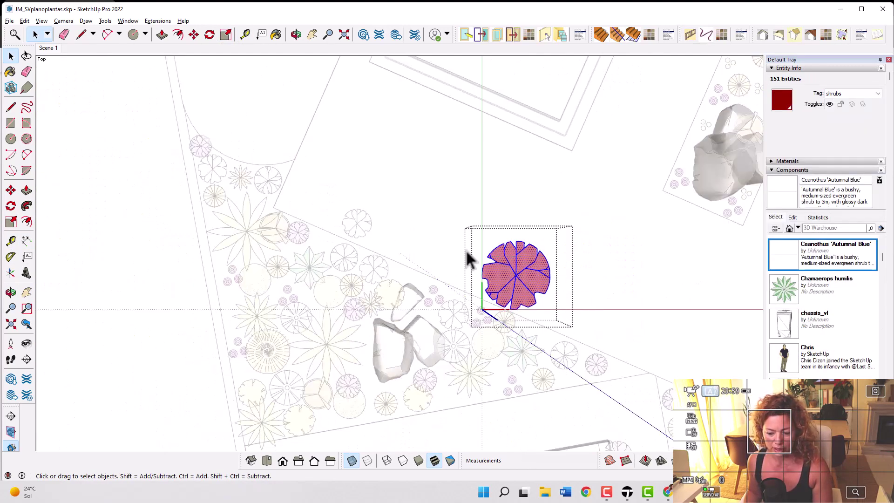
key("s")
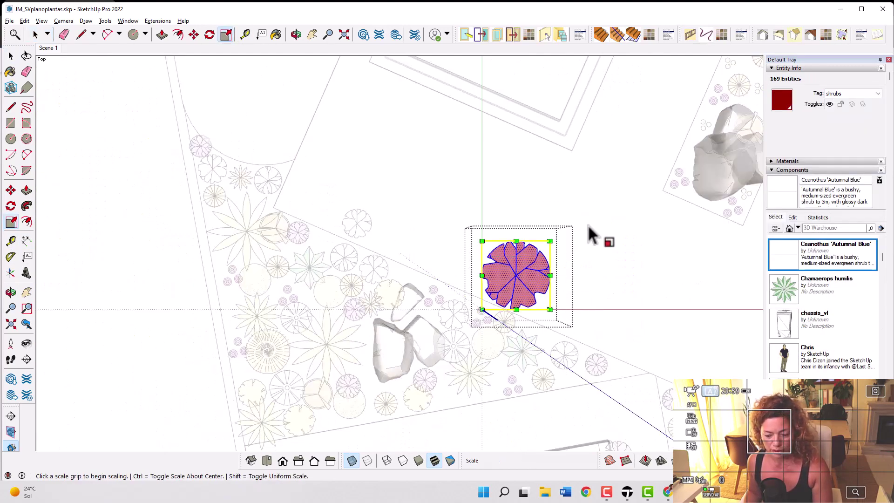
left_click(551, 241)
left_click(565, 228)
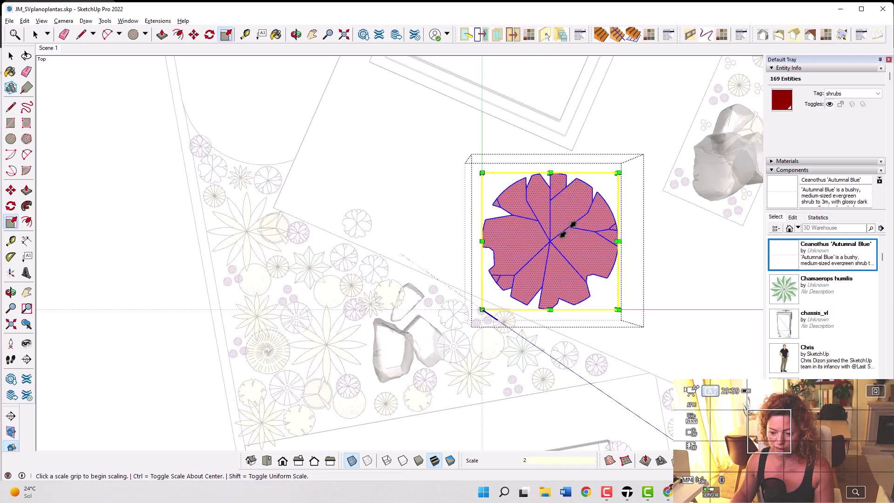
key("space")
scroll(523, 233, "down", 3)
left_click(578, 250)
scroll(425, 270, "up", 3)
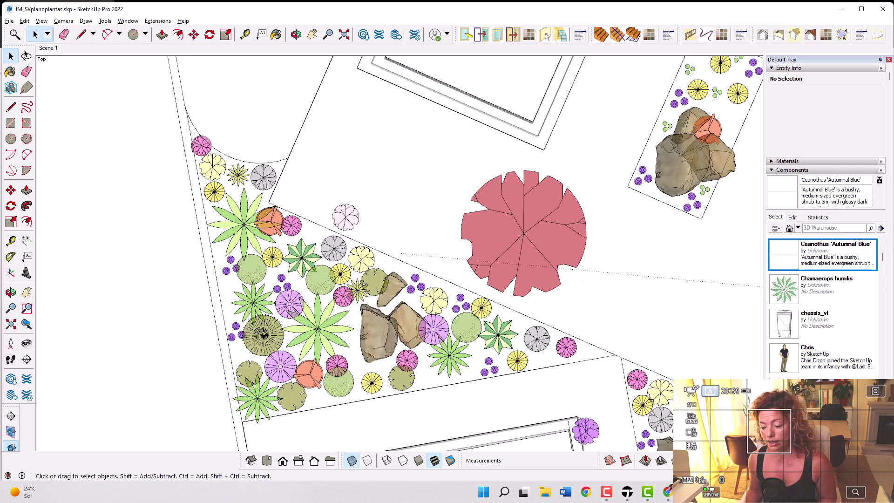
- Switch to LayOut and go to the planting plan on page 9 of the CGD_KW2022 document
key("alt+Tab")
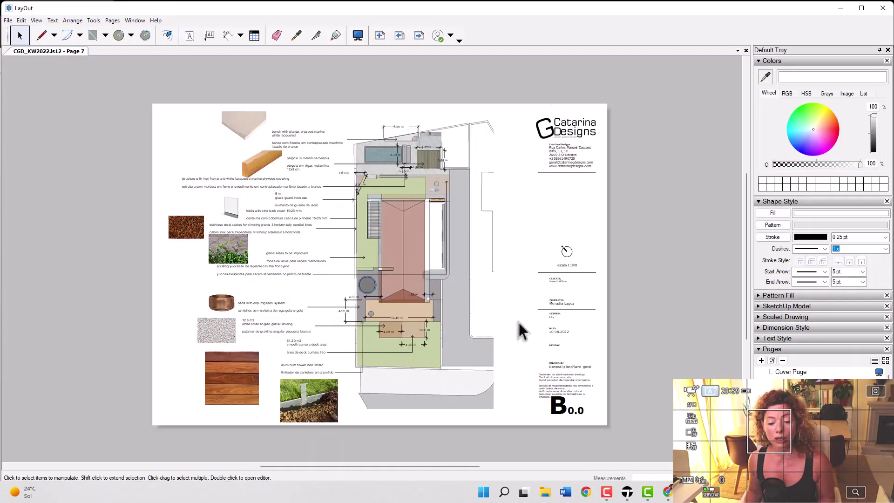
key("Page_Down")
key("Page_Down")
key("Page_Down")
key("Page_Down")
key("Page_Down")
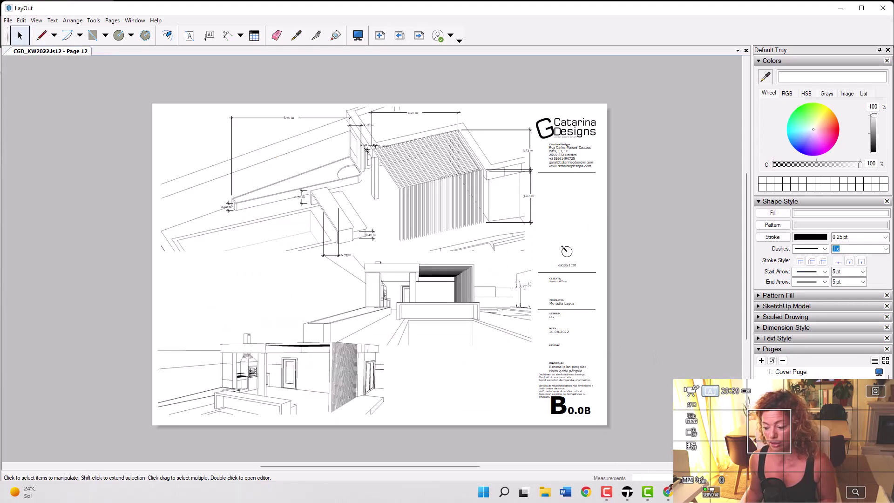
key("Page_Up")
key("Page_Up")
key("Page_Up")
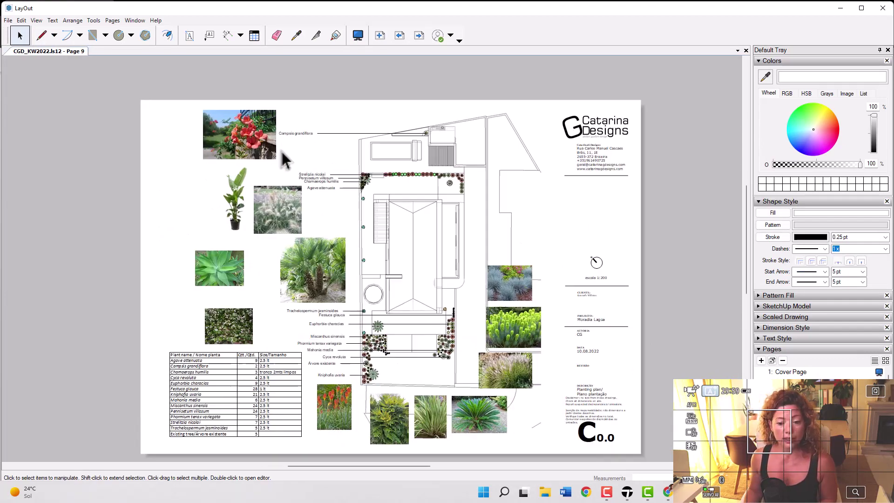
- Place a label on the red plant symbol at the corner of the upper border, with its straight leader running outside the boundary
scroll(303, 153, "up", 5)
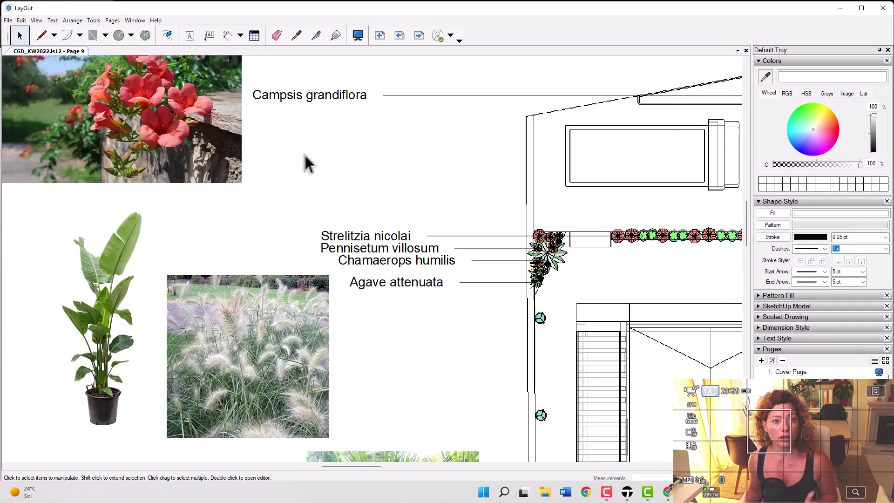
left_click(208, 36)
scroll(574, 219, "up", 2)
scroll(493, 216, "down", 2)
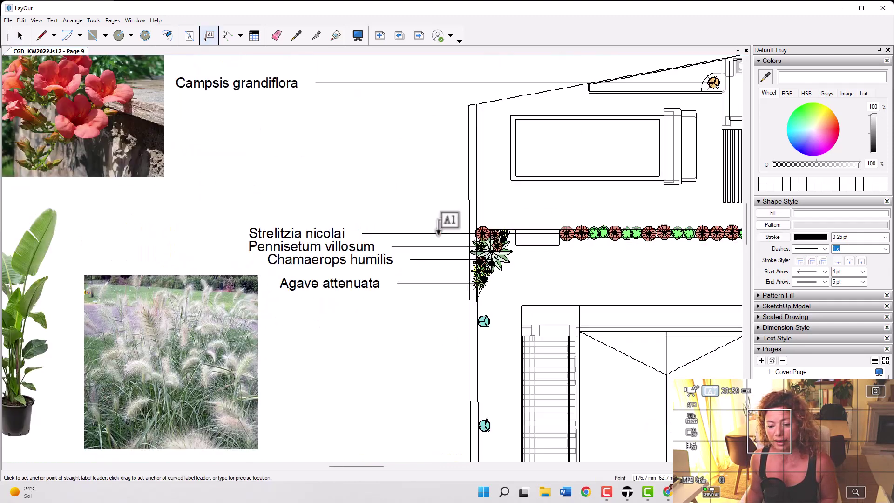
scroll(438, 231, "down", 2)
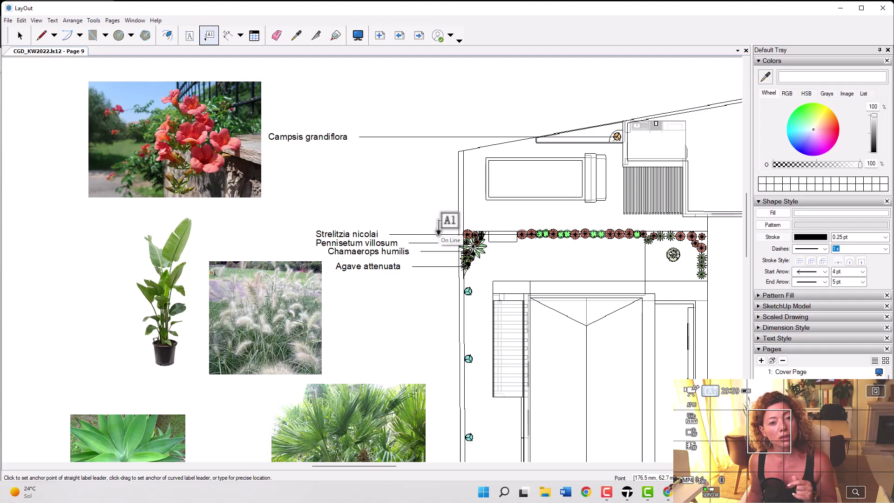
scroll(561, 213, "up", 2)
scroll(399, 230, "down", 3)
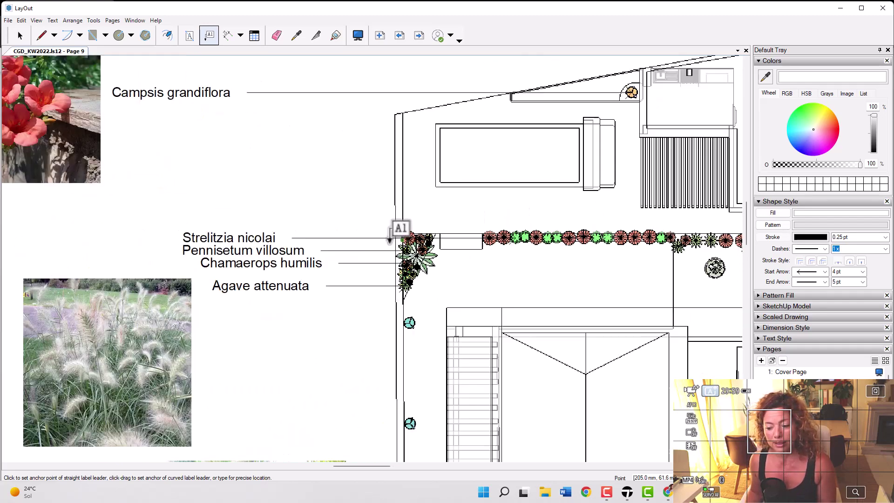
scroll(573, 254, "up", 4)
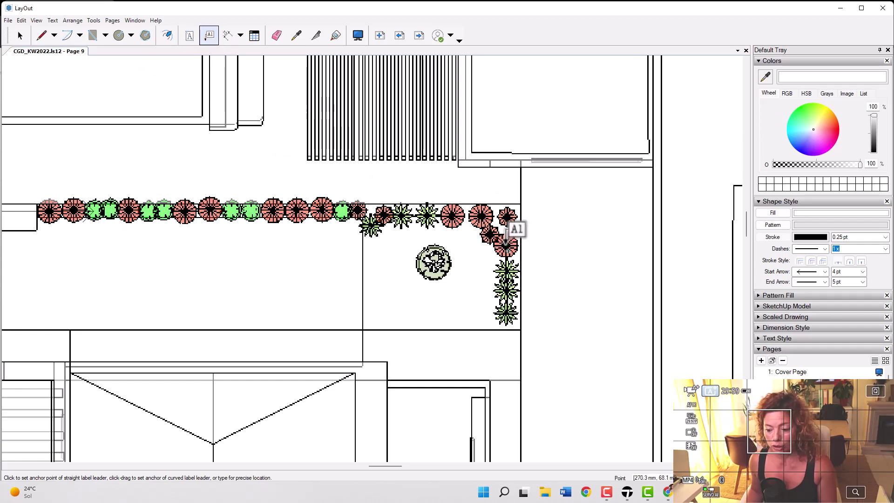
left_click(504, 241)
scroll(307, 222, "down", 2)
scroll(300, 216, "down", 3)
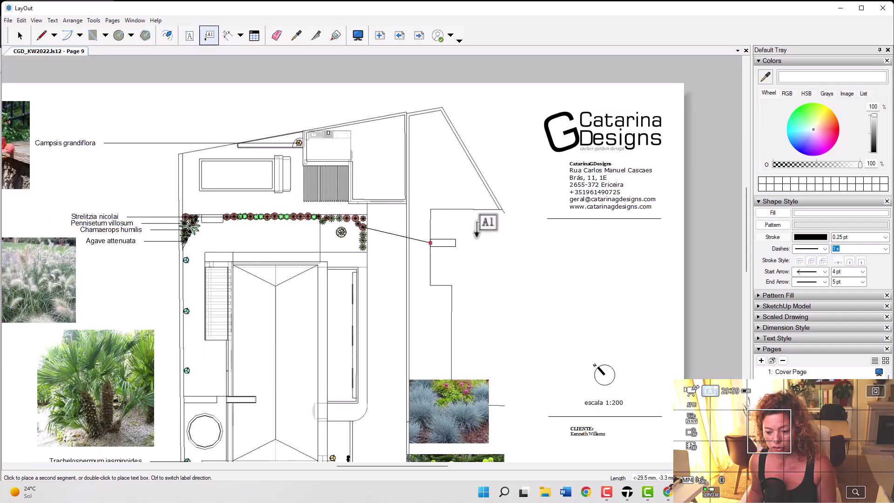
left_click(445, 220)
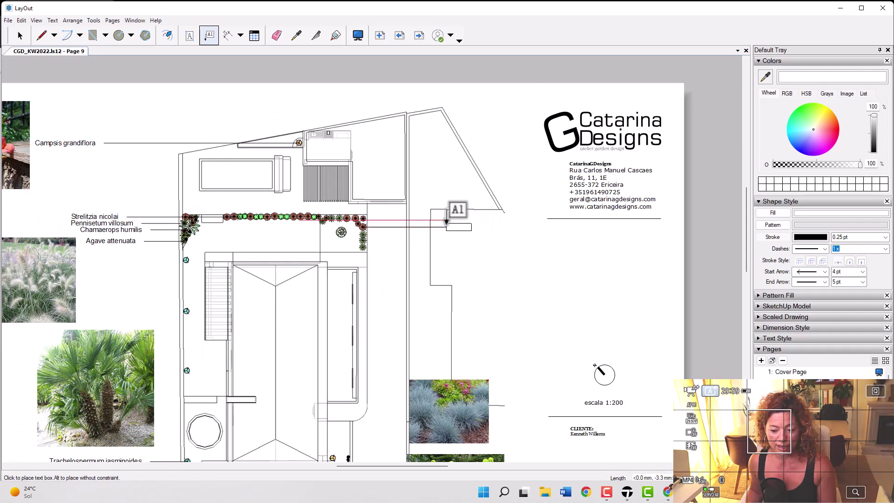
left_click(446, 224)
scroll(446, 223, "up", 3)
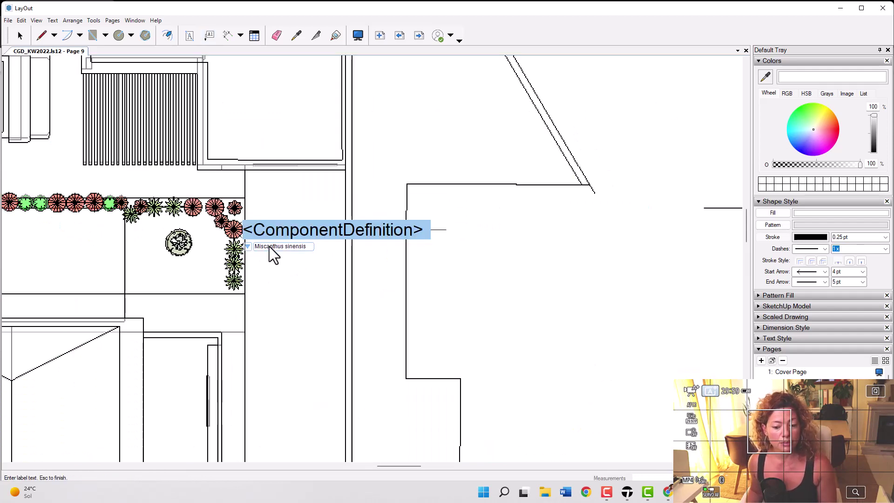
- Use the component definition name Miscanthus sinensis as the new label's text, and finish the label
left_click(248, 247)
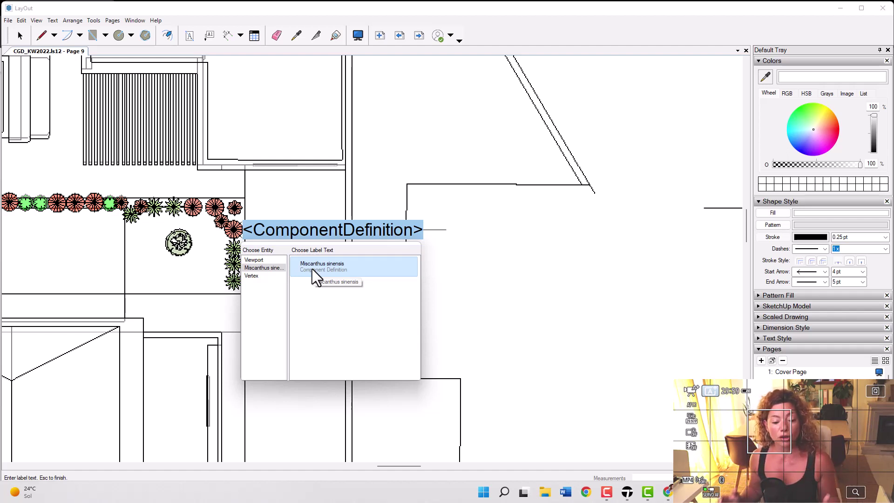
left_click(313, 266)
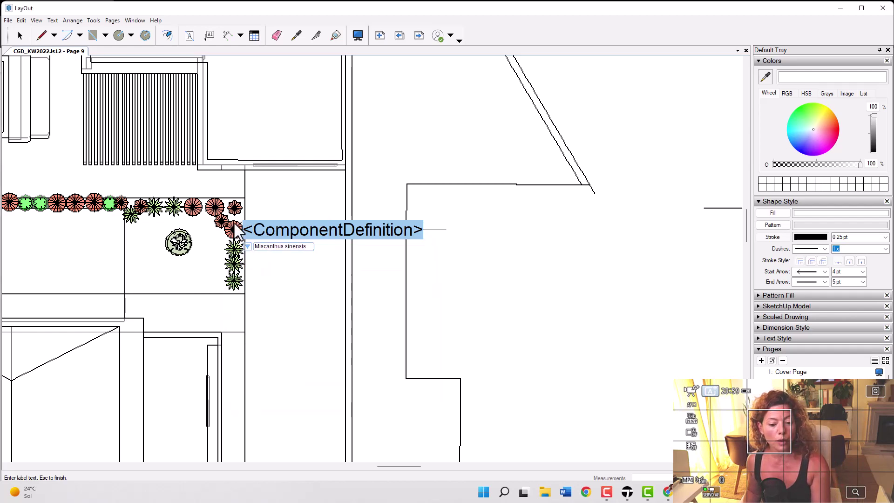
scroll(279, 251, "down", 3)
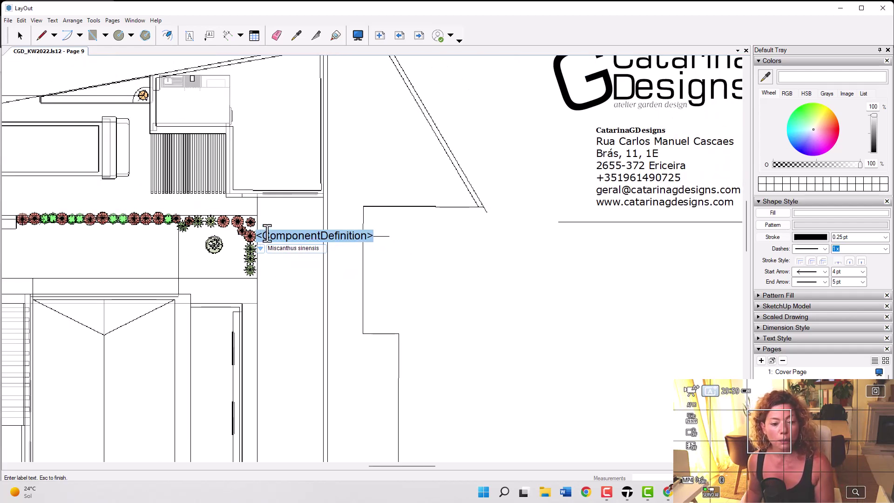
scroll(263, 237, "up", 3)
scroll(263, 236, "up", 1)
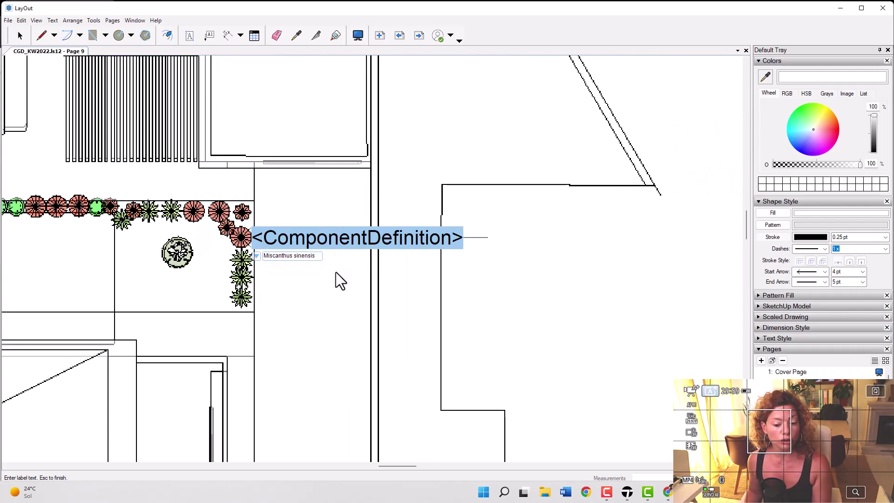
key("Escape")
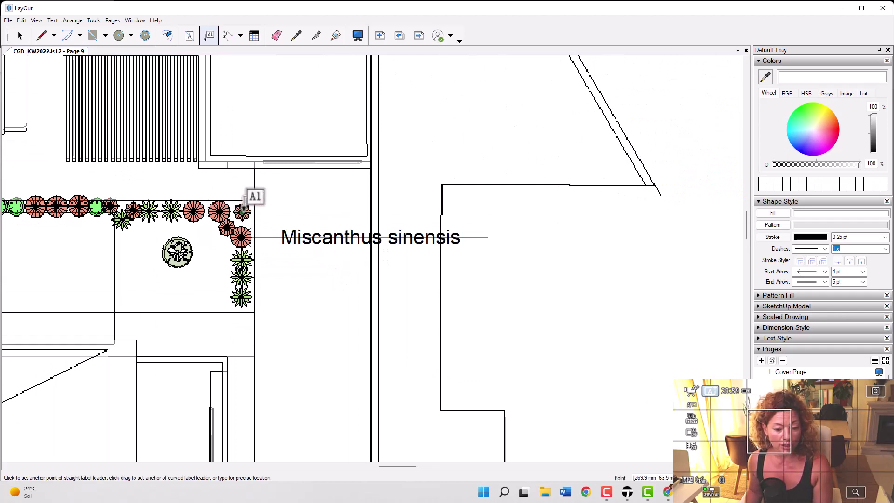
- Label the small red plant symbol at the upper border's end as Kniphofia uvaria, with a horizontal leader above the Miscanthus sinensis label
left_click(245, 211)
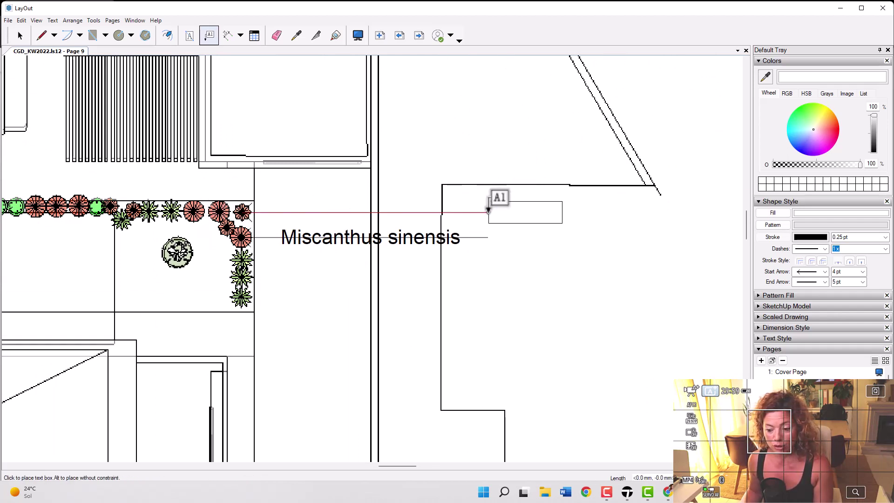
left_click(488, 210)
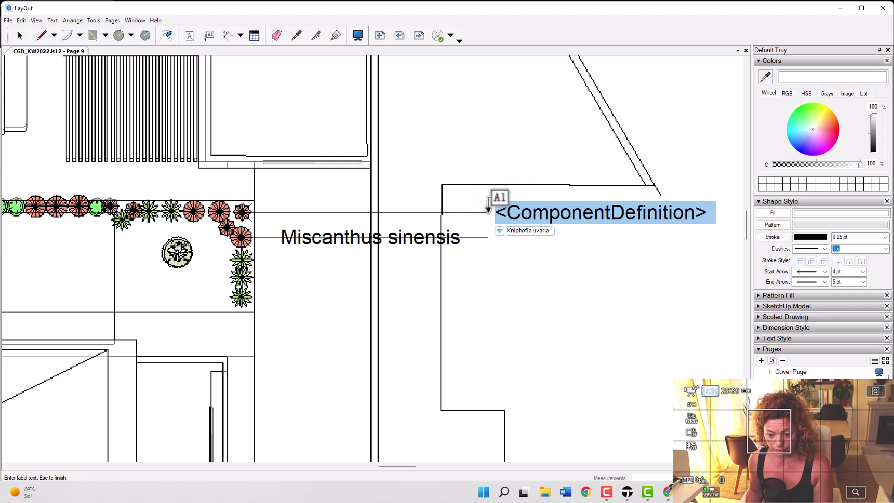
left_click(529, 233)
- Label the last green plant symbol in the upper border's row as Strelitzia nicolai, placing the text just above the row
scroll(530, 229, "down", 8)
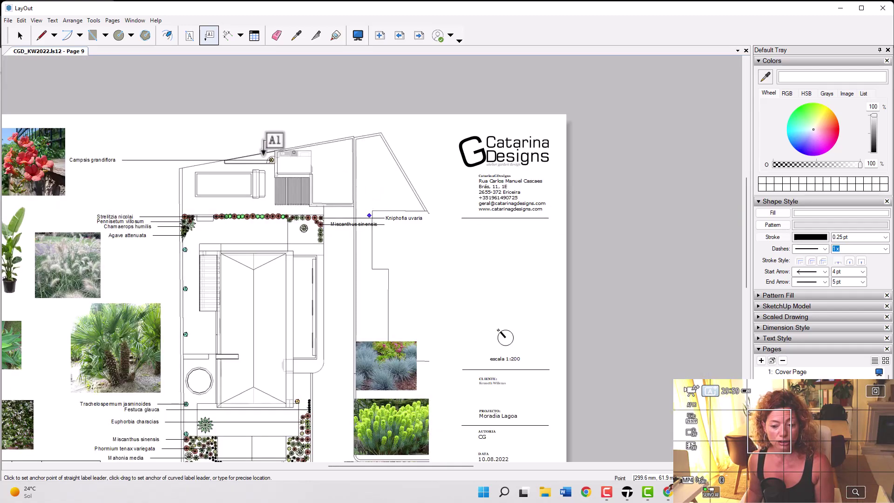
scroll(282, 217, "up", 8)
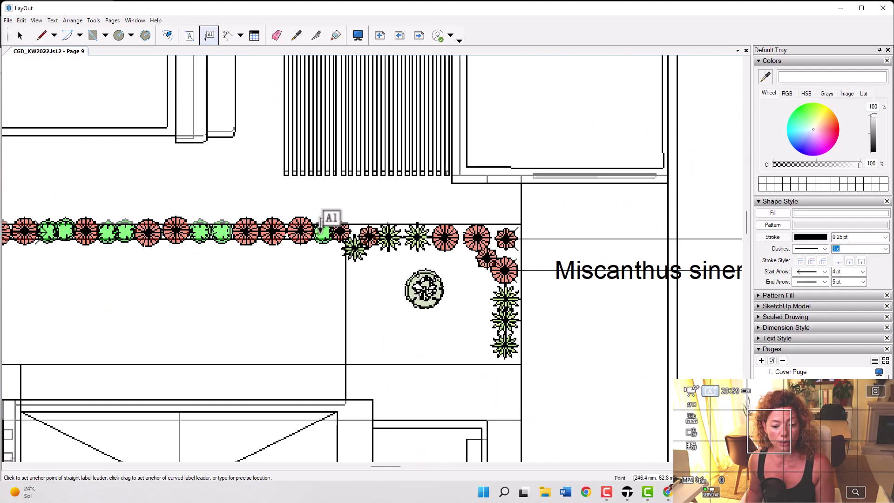
left_click(323, 228)
left_click(325, 199)
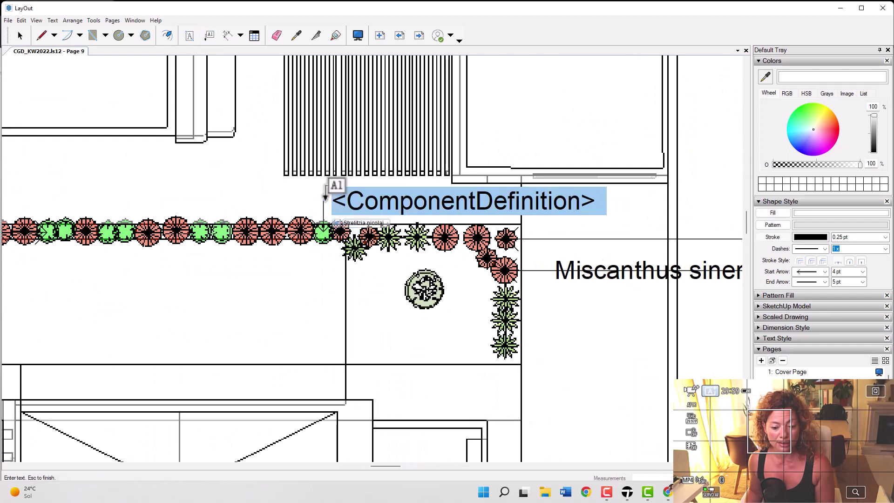
key("Escape")
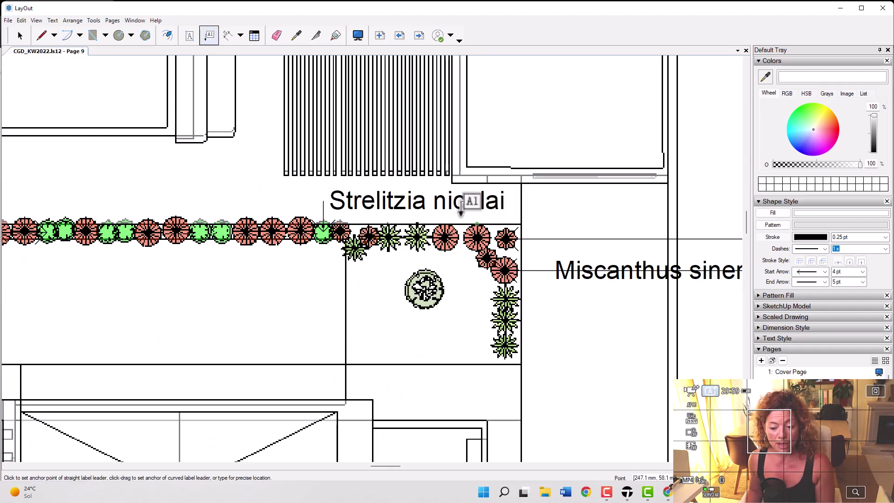
- Place a label below the round tree symbol, look through the Viewport text options, and choose Árvore existente as the label's entity
left_click(425, 287)
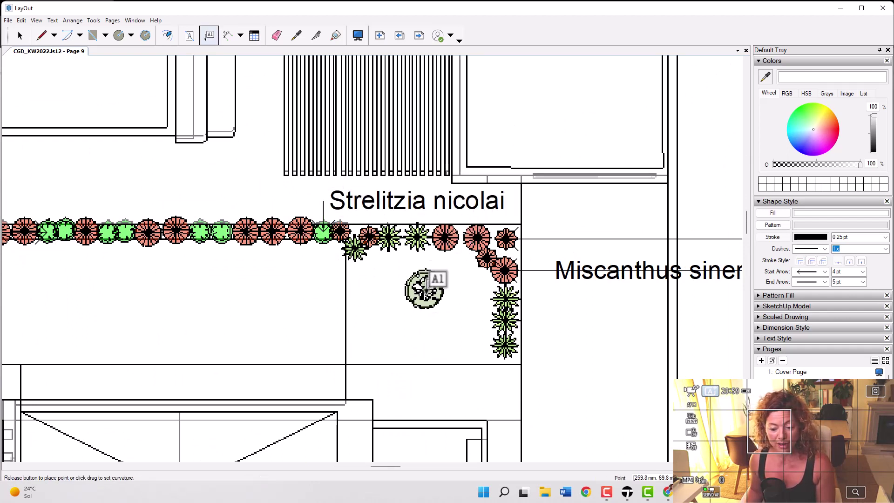
left_click(425, 392)
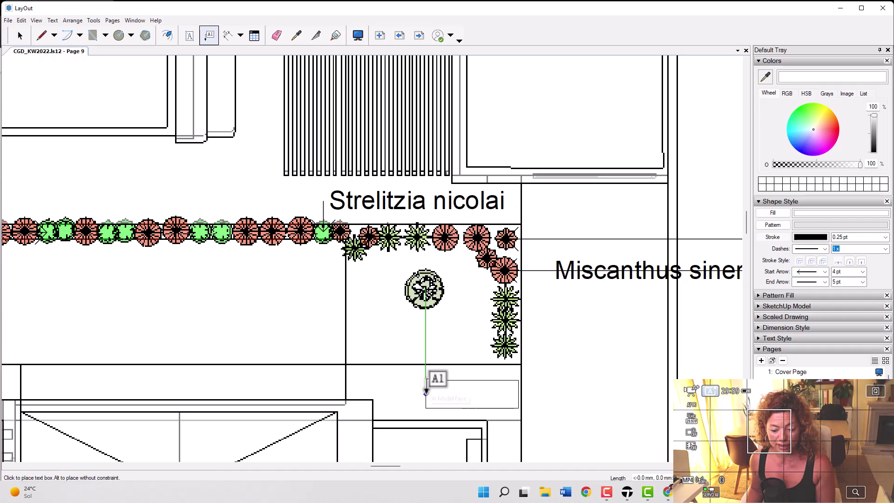
scroll(412, 322, "down", 2)
left_click(434, 399)
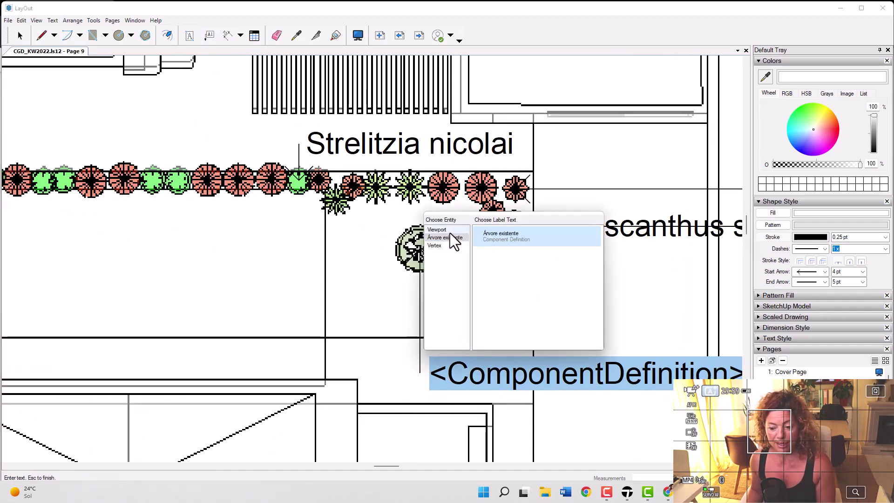
left_click(440, 231)
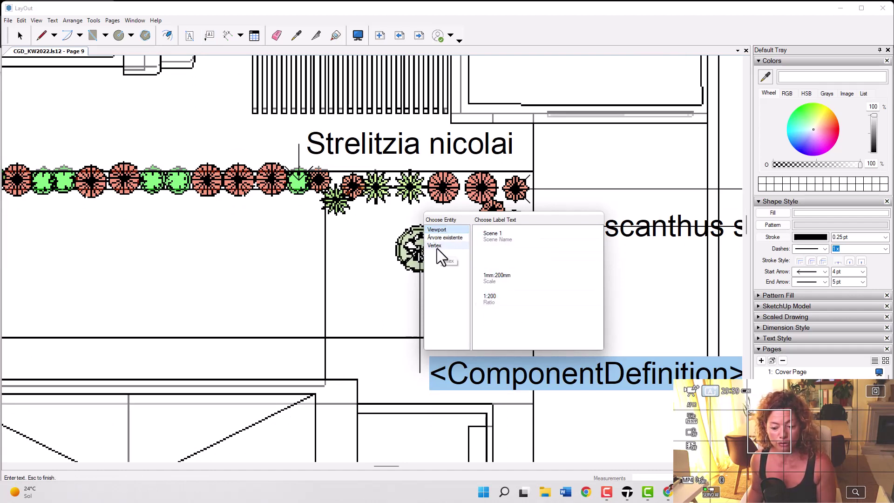
left_click(439, 238)
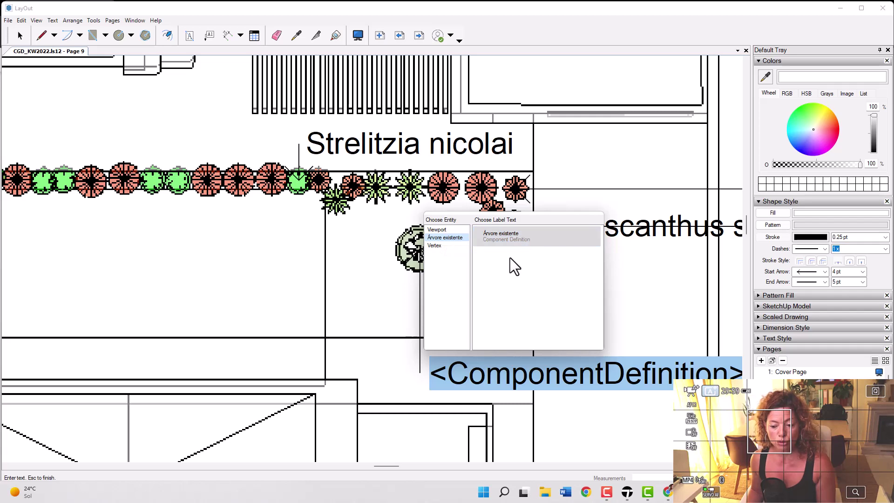